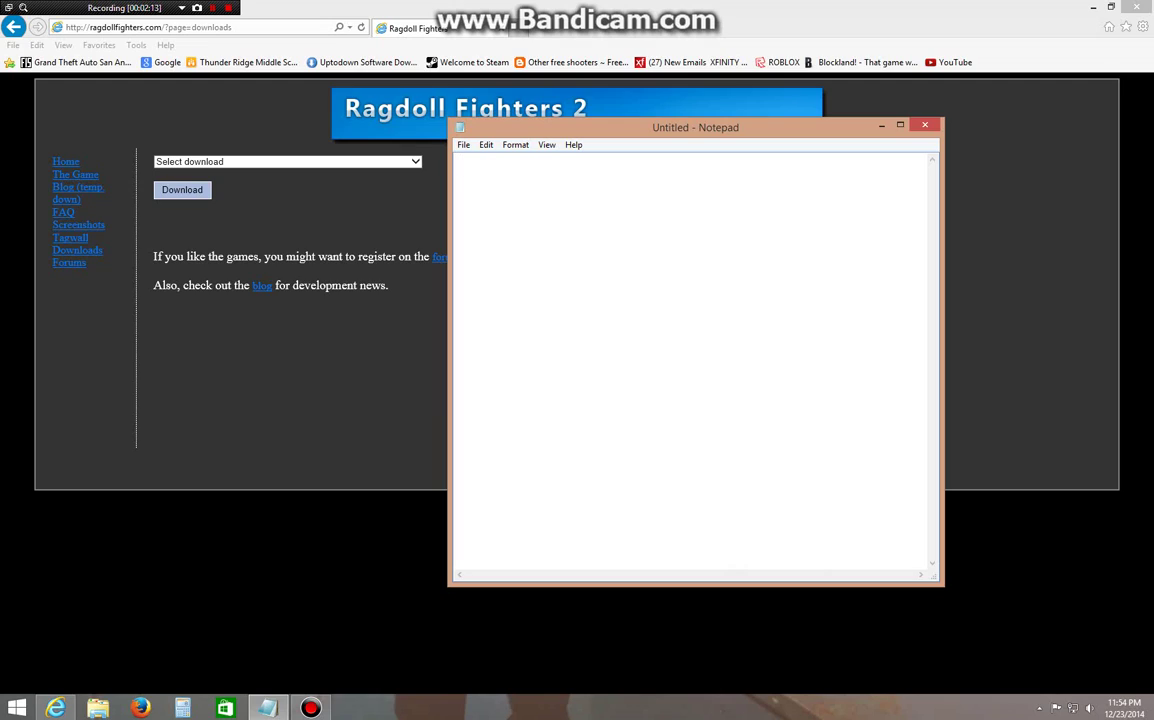
Write the note "if you have windows vista,7 then select the windows vista,7 version" in the empty Notepad document
{"action": "type", "text": "if you have "}
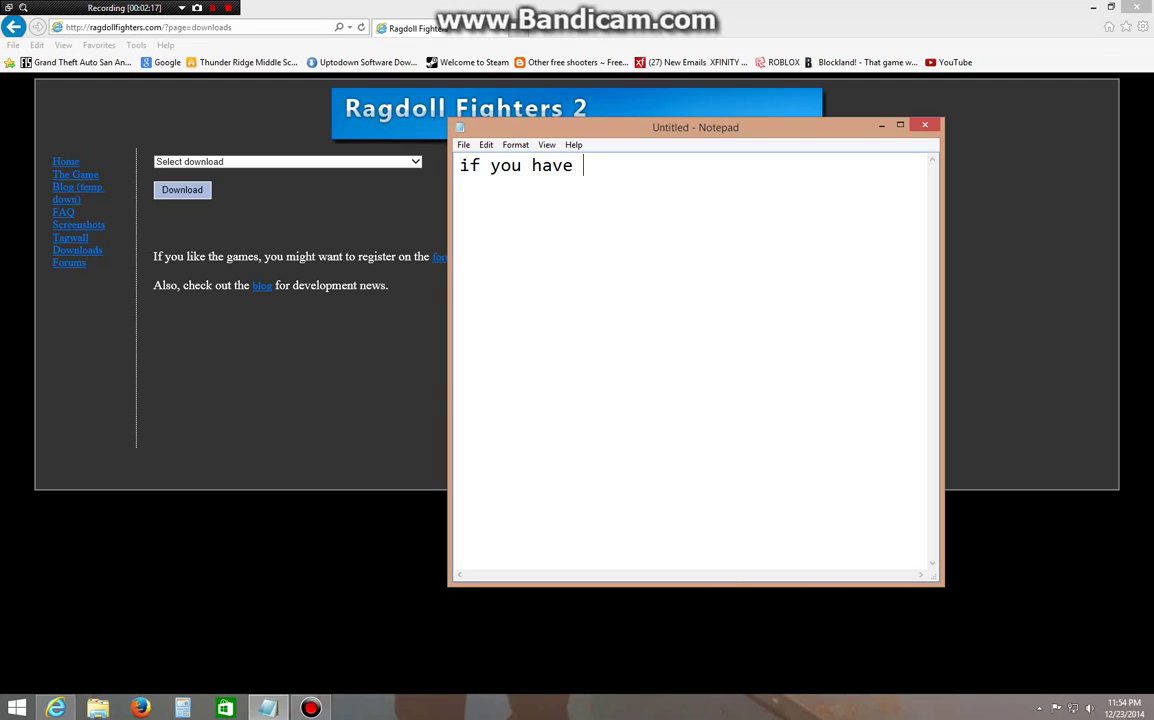
{"action": "type", "text": "windows vist"}
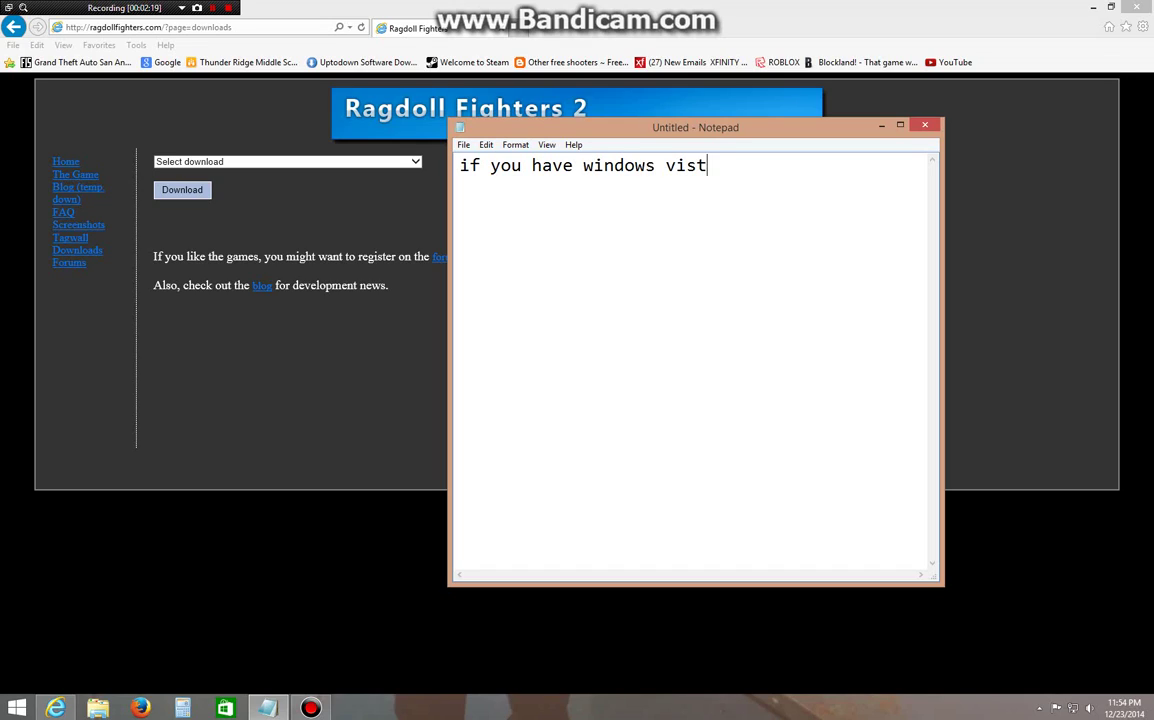
{"action": "type", "text": "a,7 then s"}
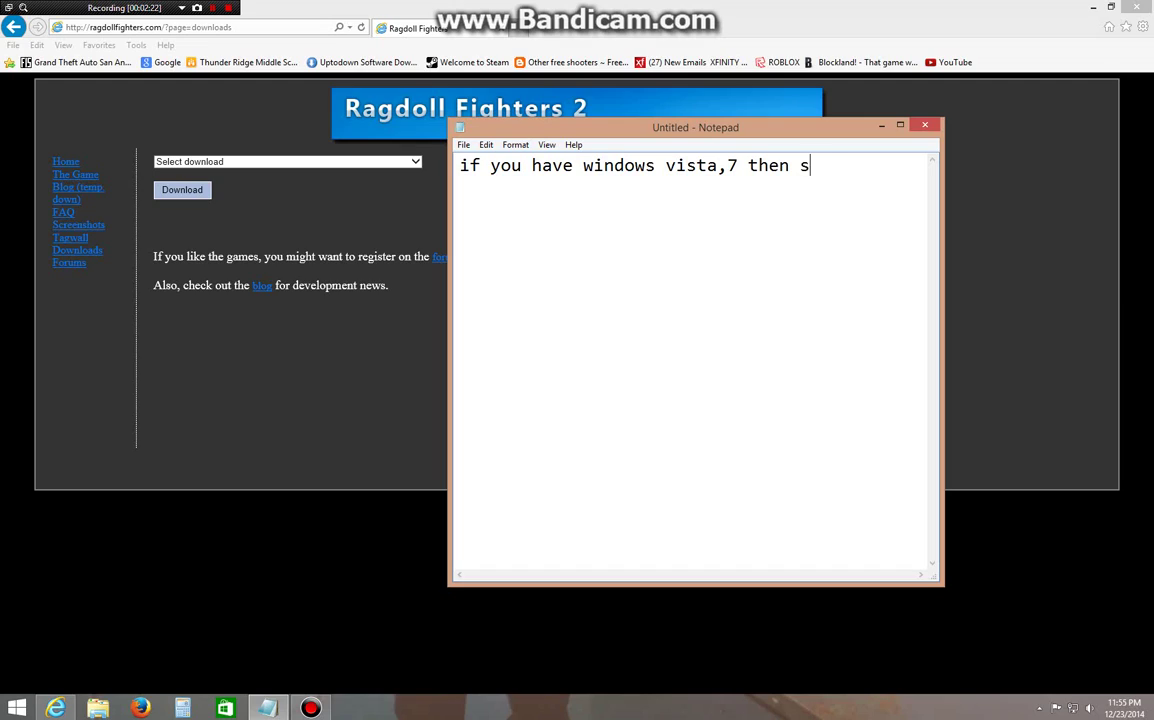
{"action": "type", "text": "elect the"}
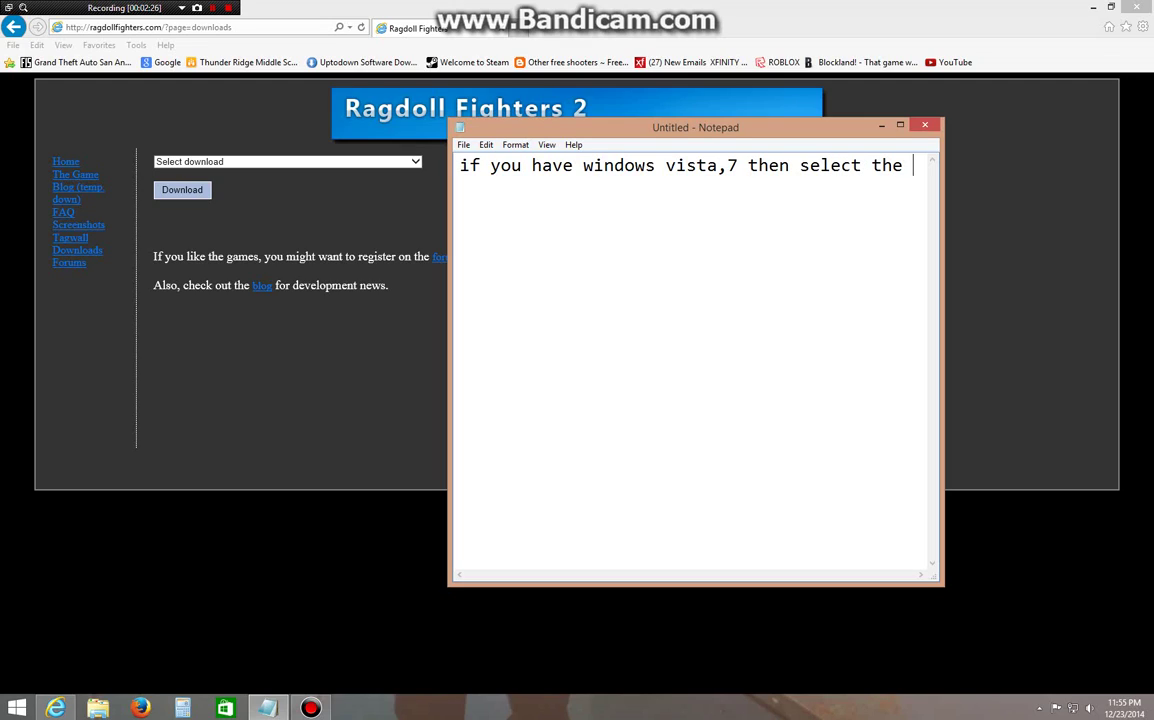
{"action": "type", "text": " windows"}
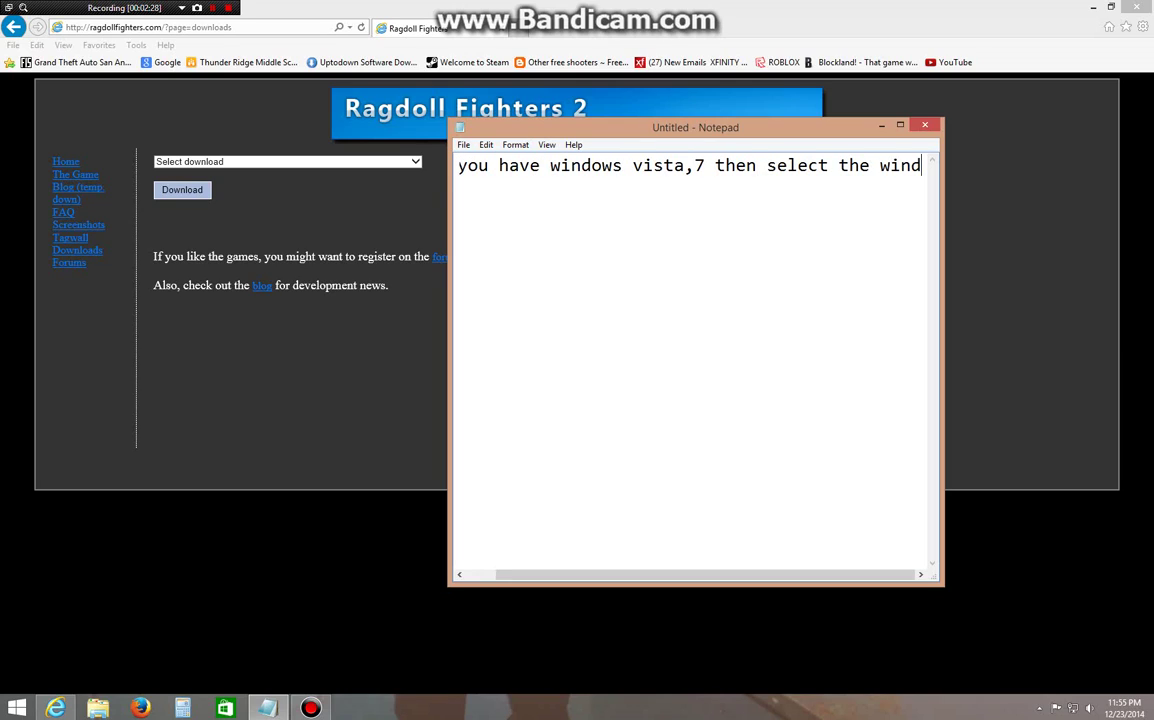
{"action": "type", "text": " vista,"}
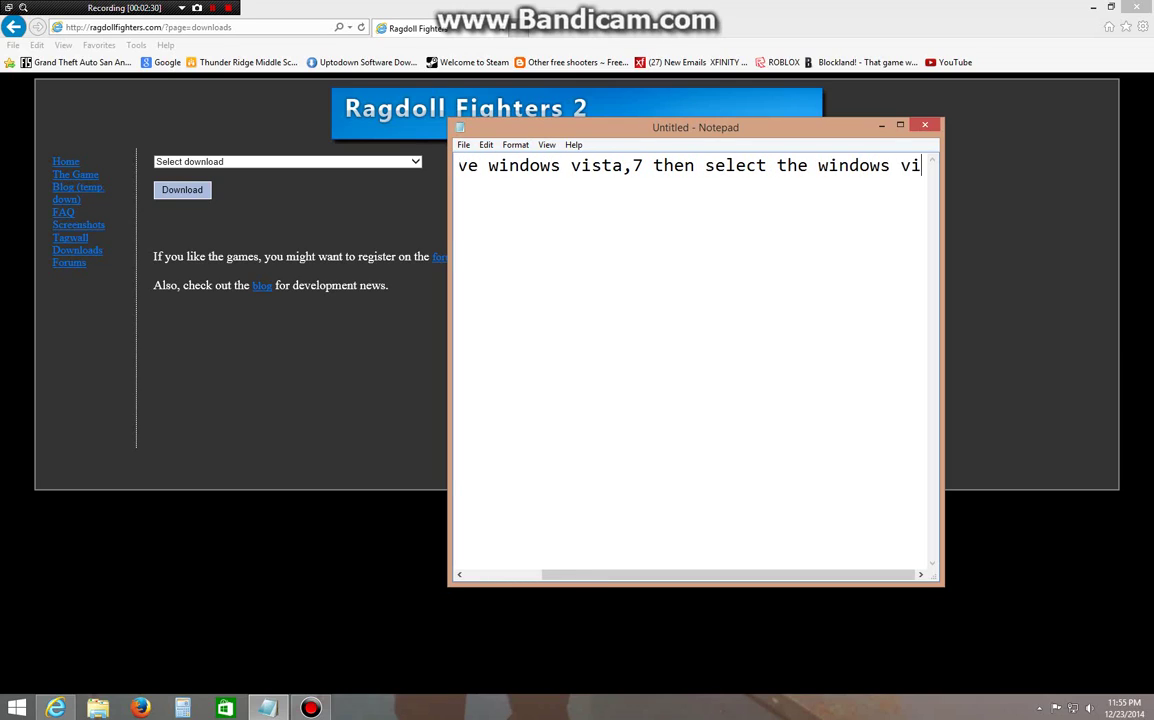
{"action": "type", "text": "7 version"}
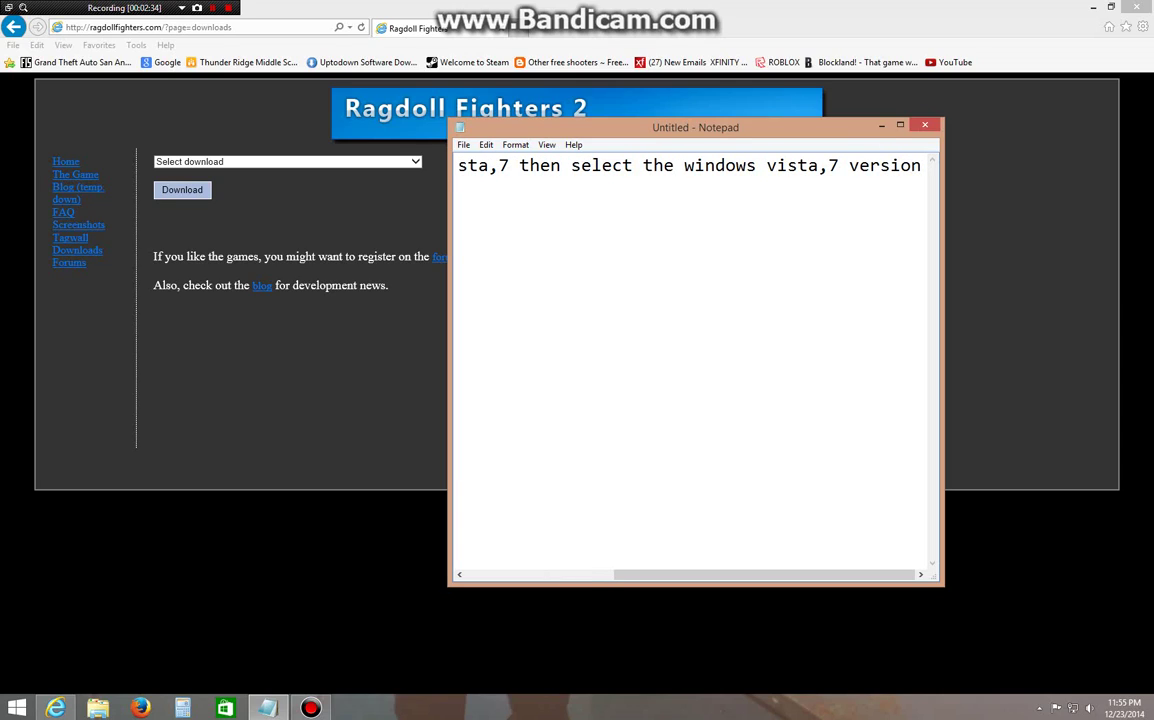
Clear the note about the Windows version and put Notepad out of the way of the downloads page
{"action": "key", "text": "shift+Left"}
{"action": "key", "text": "shift+Home"}
{"action": "key", "text": "BackSpace"}
{"action": "key", "text": "alt+F4"}
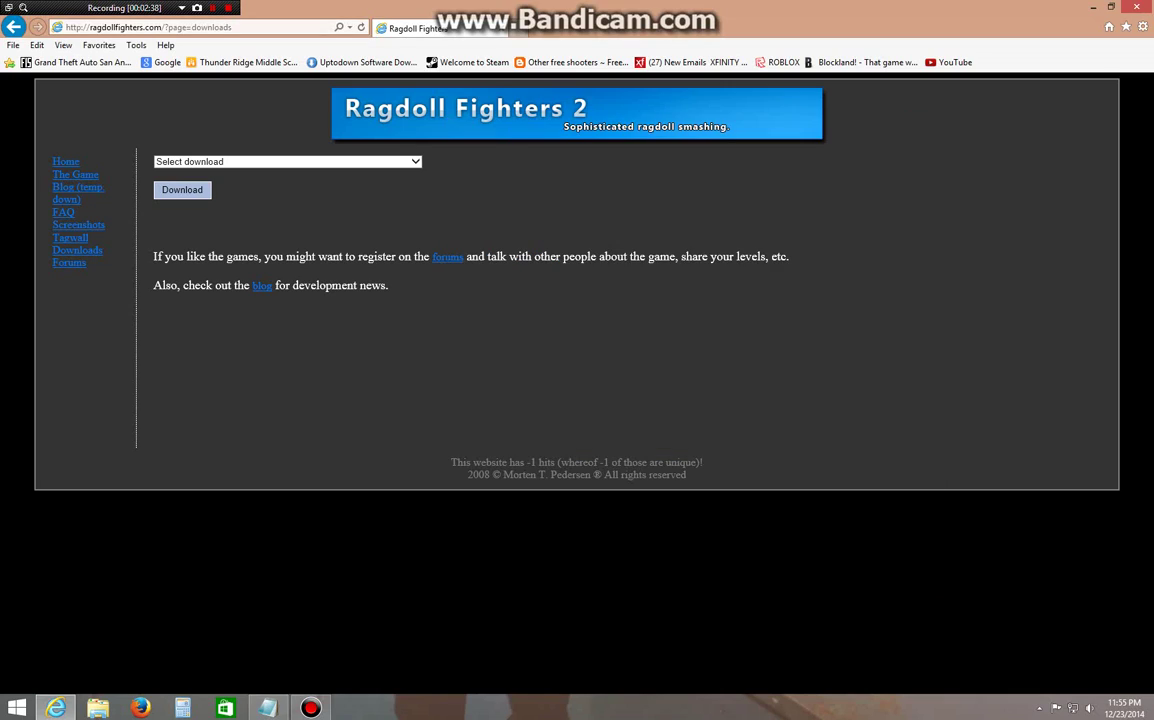
Choose Ragdoll Fighters 1 (Windows Vista/Seven) as the download and start downloading it
{"action": "left_click", "coordinate": [287, 161]}
{"action": "left_click", "coordinate": [287, 194]}
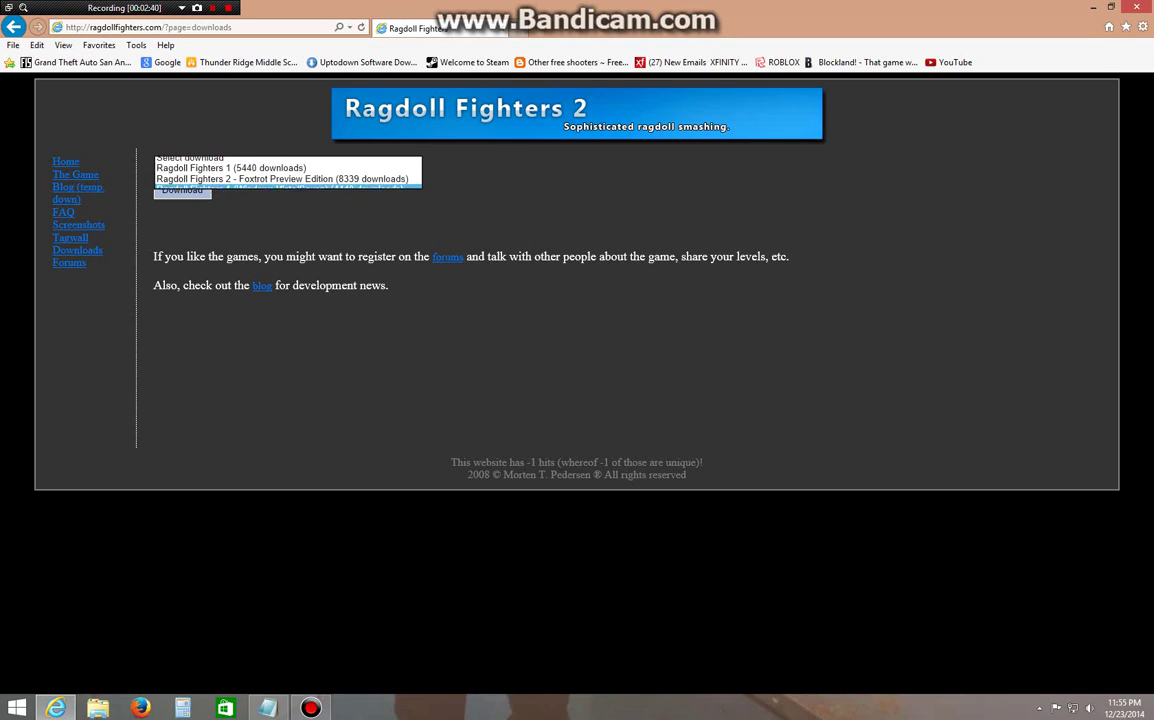
{"action": "key", "text": "Return"}
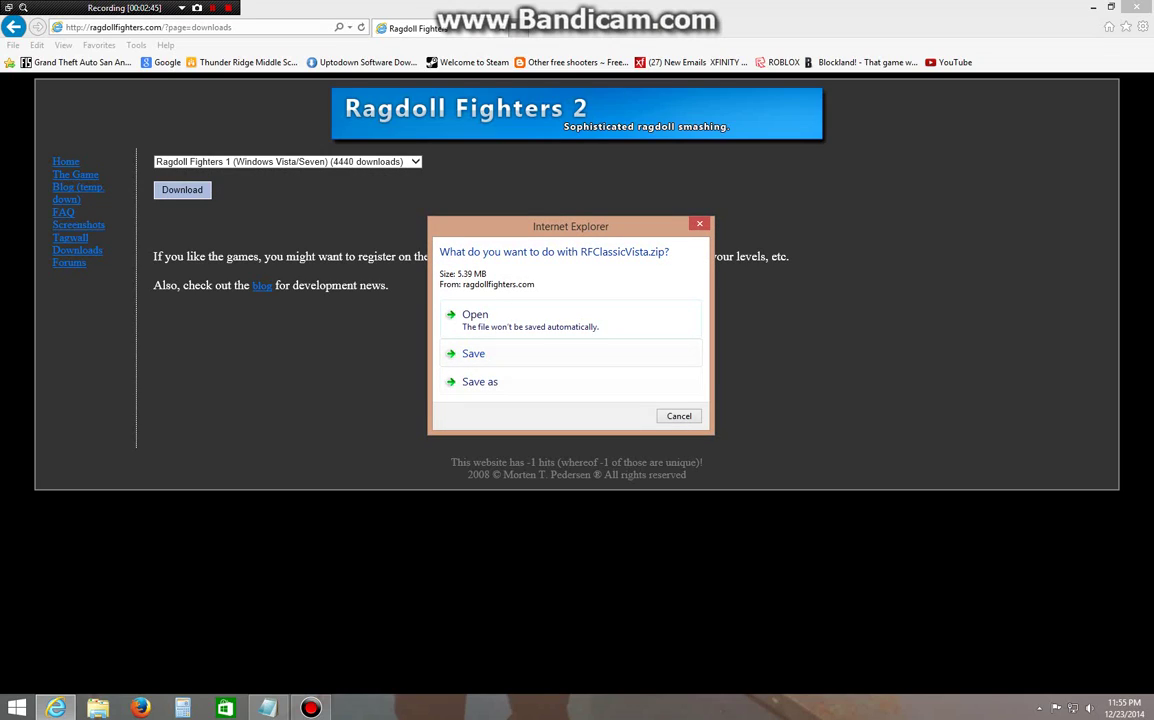
Write "Click on save" in Notepad, then save RFClassicVista.zip from the browser's download prompt
{"action": "left_click", "coordinate": [268, 707]}
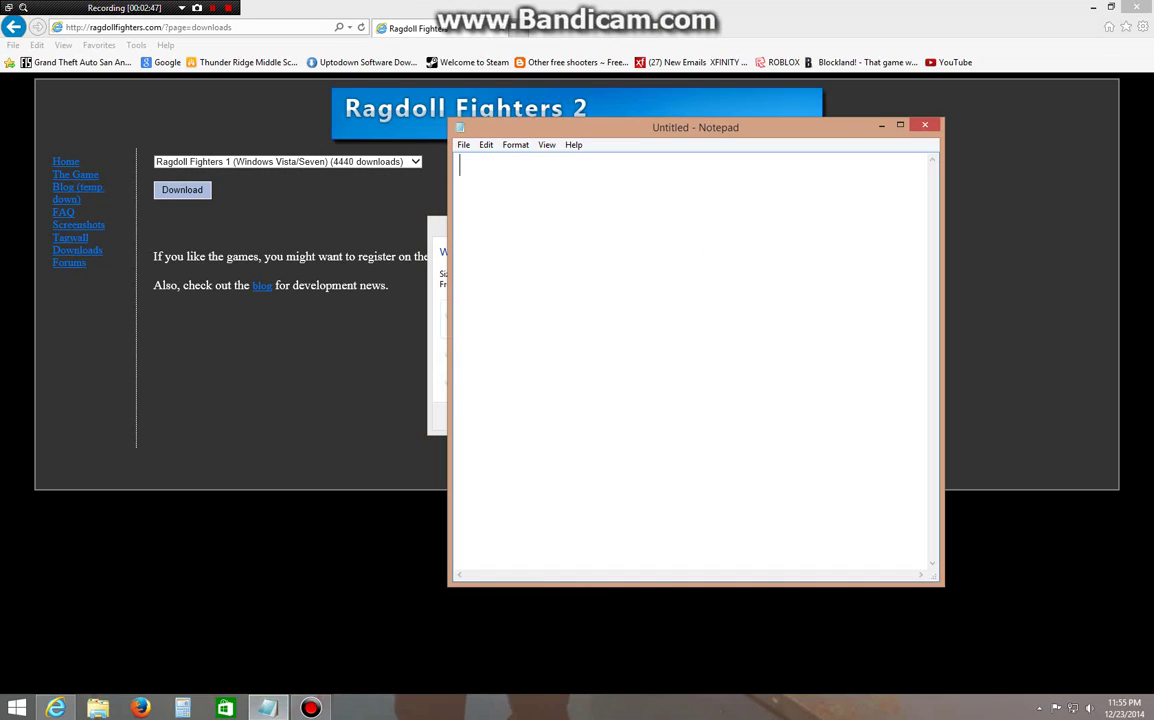
{"action": "type", "text": "Click on s"}
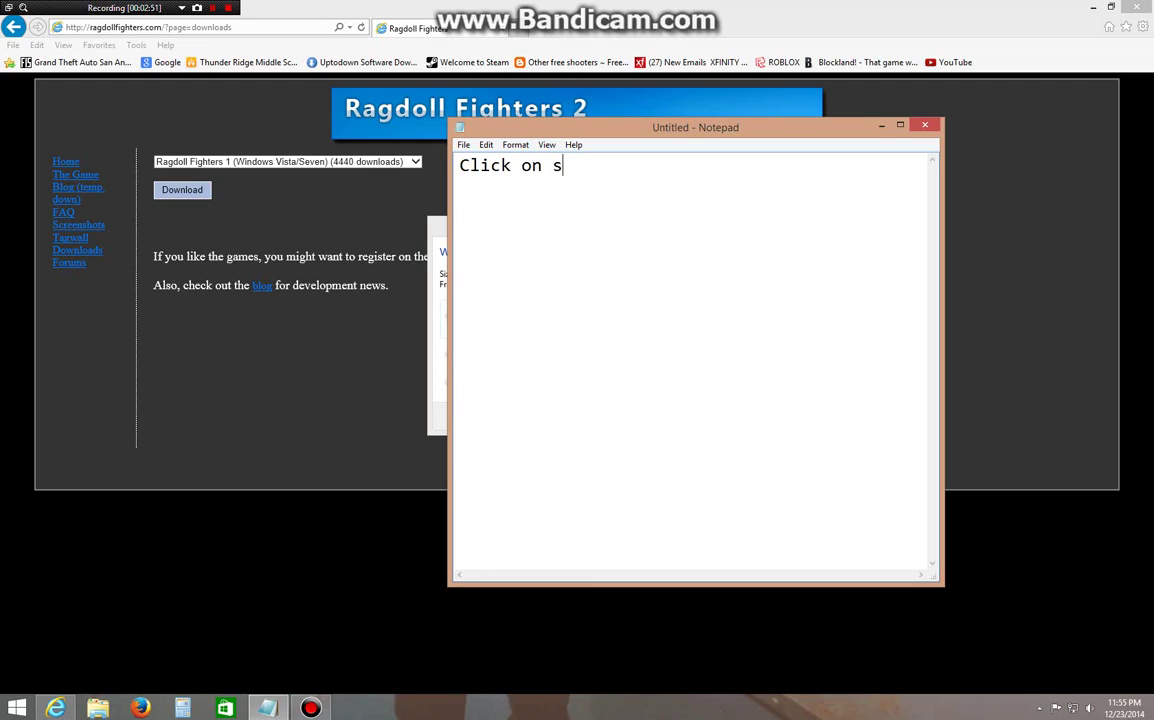
{"action": "type", "text": "ave"}
{"action": "left_click", "coordinate": [268, 707]}
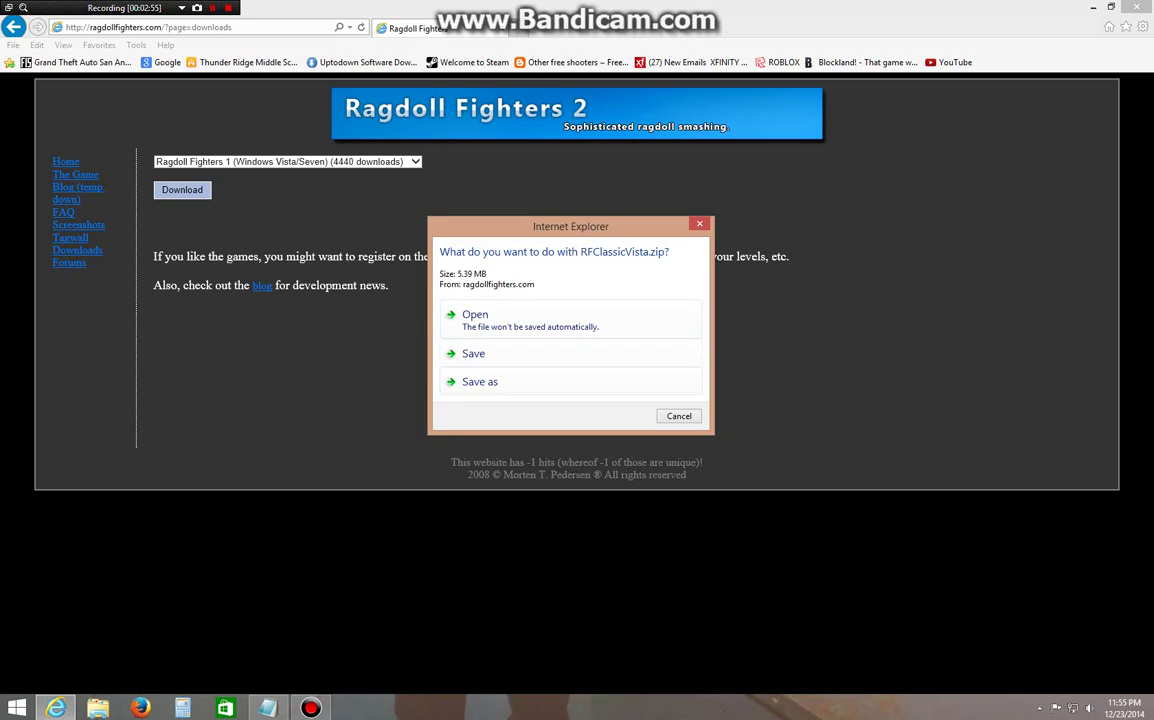
{"action": "left_click", "coordinate": [575, 354]}
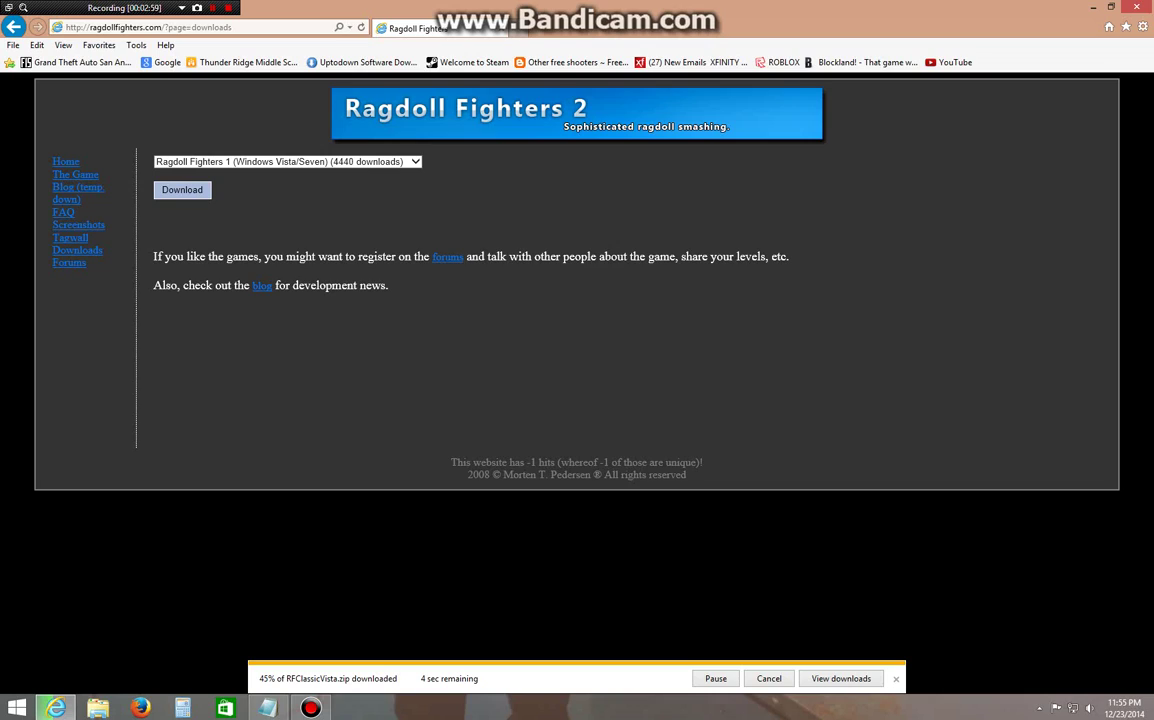
{"action": "mouse_move", "coordinate": [310, 708]}
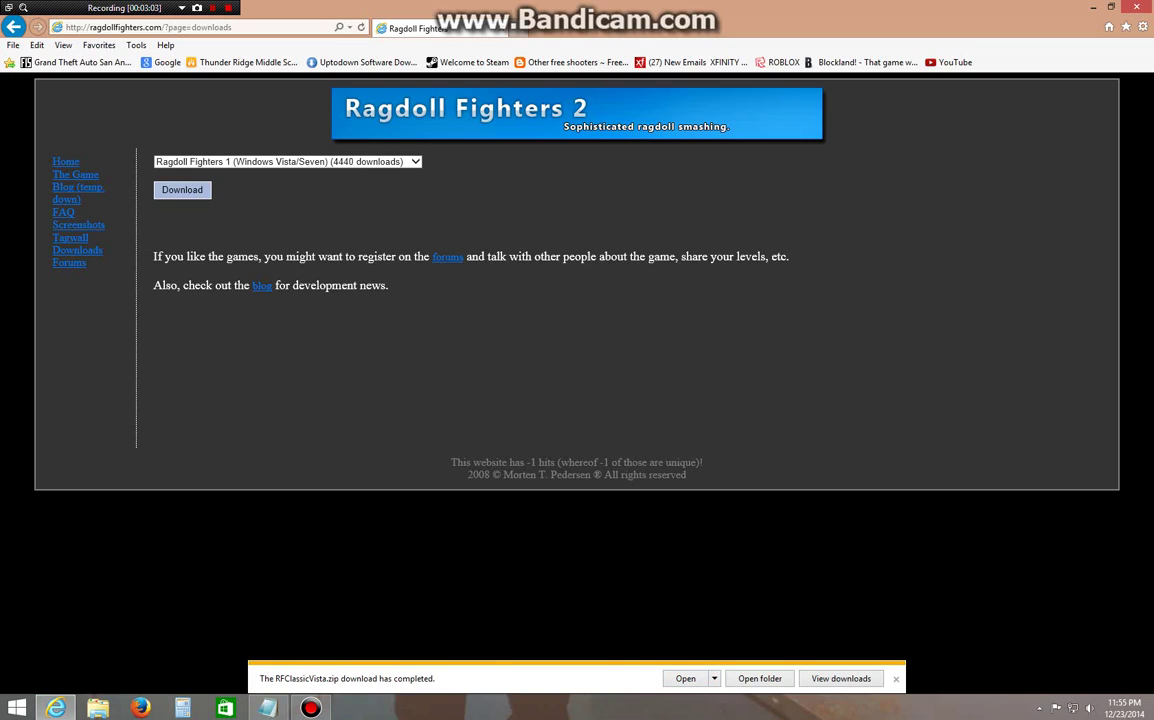
Replace the Notepad note with "click on open folder" and open the folder containing the downloaded RFClassicVista.zip
{"action": "left_click", "coordinate": [268, 707]}
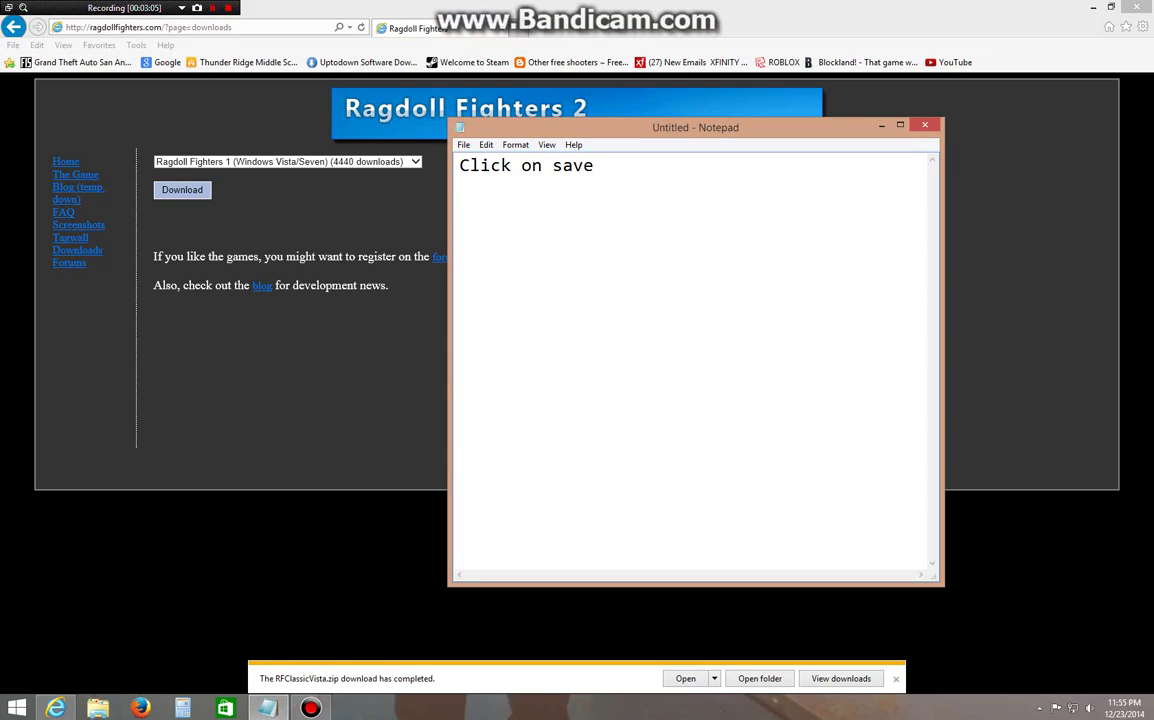
{"action": "key", "text": "BackSpace"}
{"action": "key", "text": "BackSpace"}
{"action": "key", "text": "BackSpace"}
{"action": "key", "text": "BackSpace"}
{"action": "key", "text": "BackSpace"}
{"action": "key", "text": "BackSpace"}
{"action": "key", "text": "BackSpace"}
{"action": "key", "text": "BackSpace"}
{"action": "key", "text": "BackSpace"}
{"action": "key", "text": "BackSpace"}
{"action": "key", "text": "BackSpace"}
{"action": "key", "text": "BackSpace"}
{"action": "type", "text": "o"}
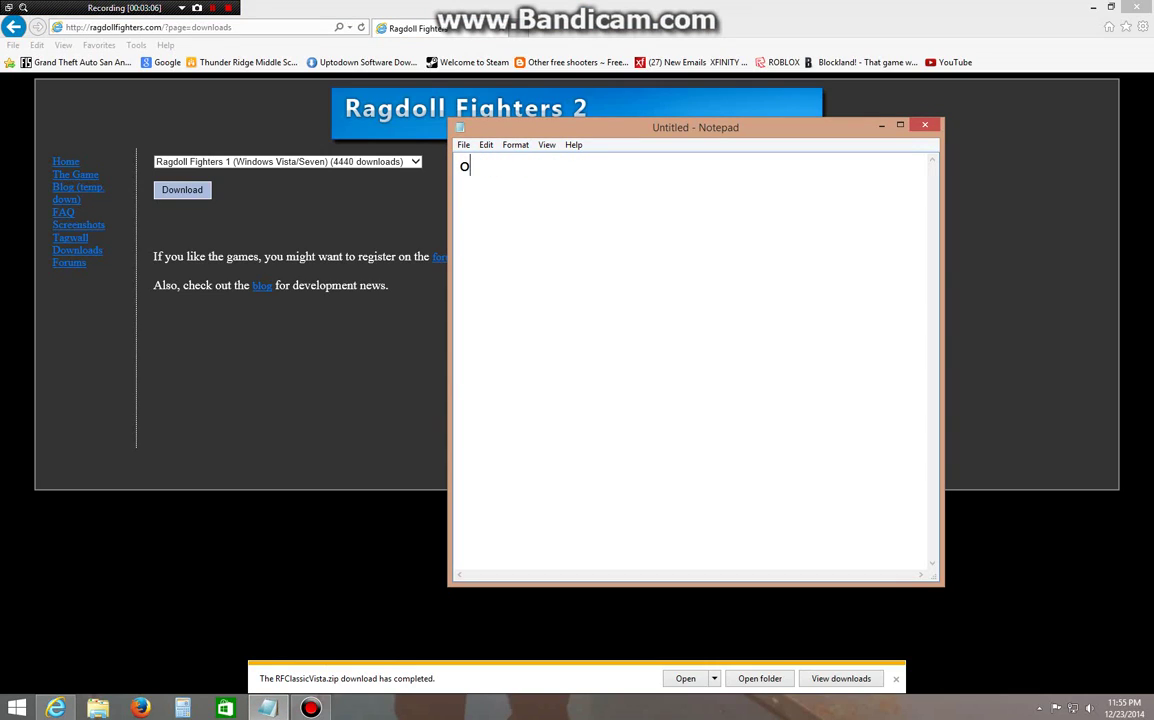
{"action": "type", "text": "pn"}
{"action": "key", "text": "BackSpace"}
{"action": "key", "text": "BackSpace"}
{"action": "key", "text": "BackSpace"}
{"action": "type", "text": "click on open folder"}
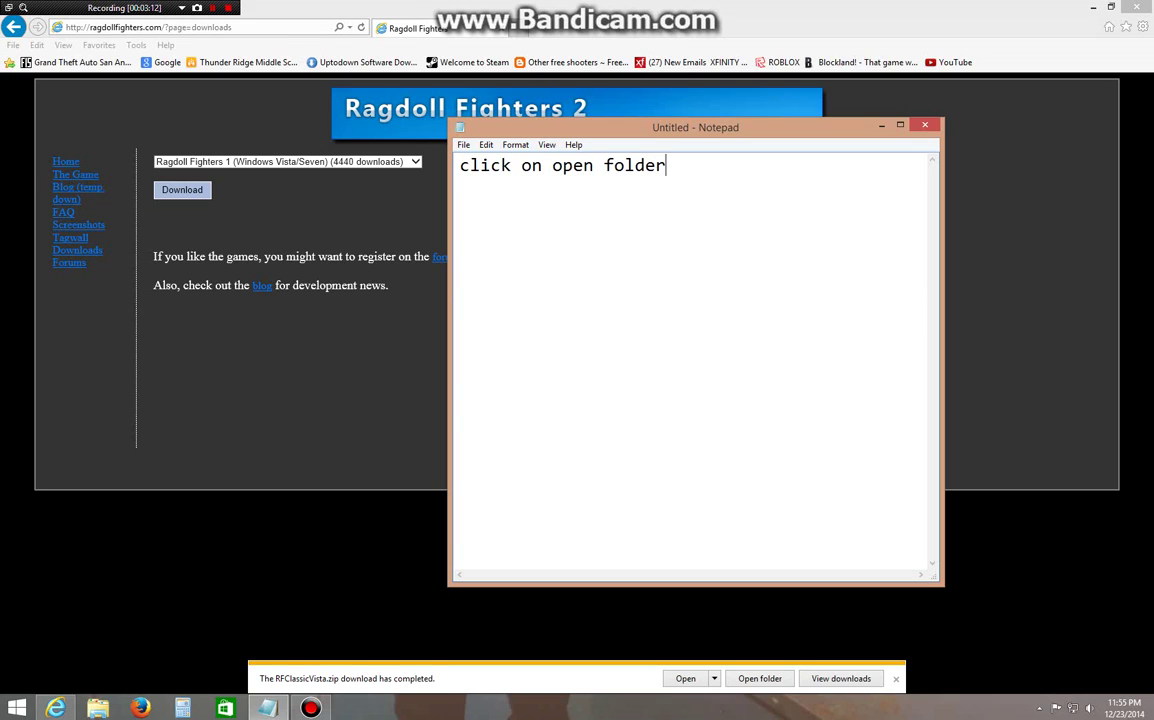
{"action": "left_click", "coordinate": [760, 678]}
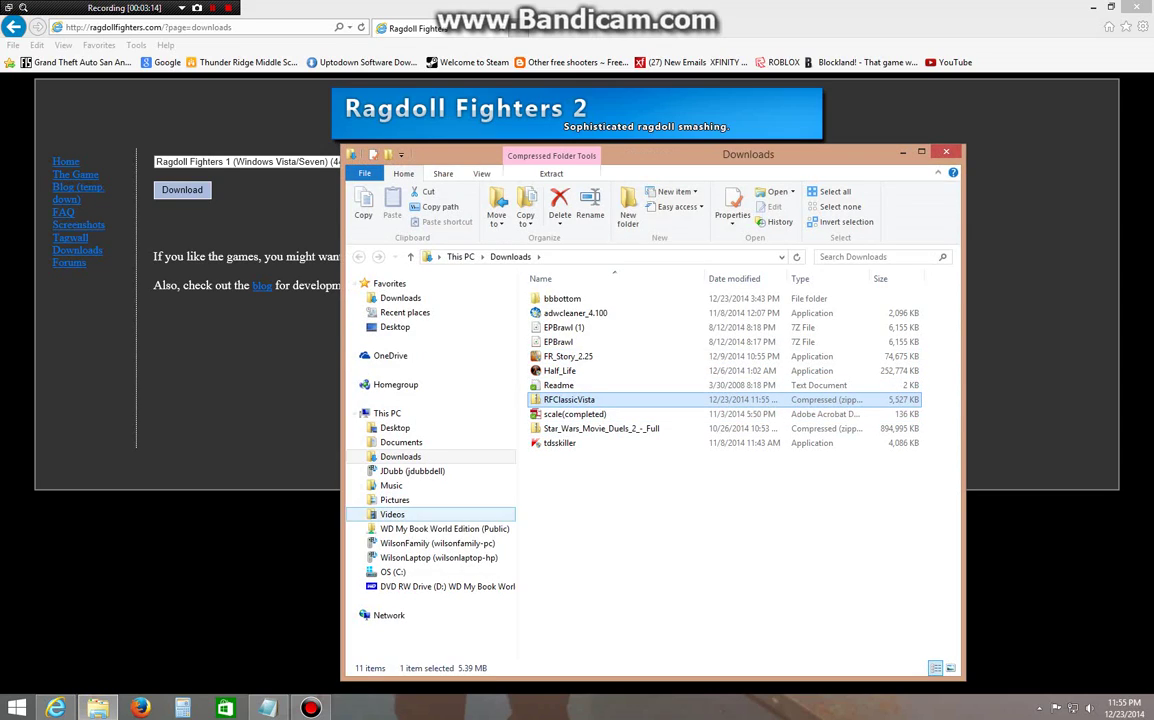
Replace the Notepad note with "then if you have win rar right click on the file then click on extract files...."
{"action": "left_click", "coordinate": [268, 707]}
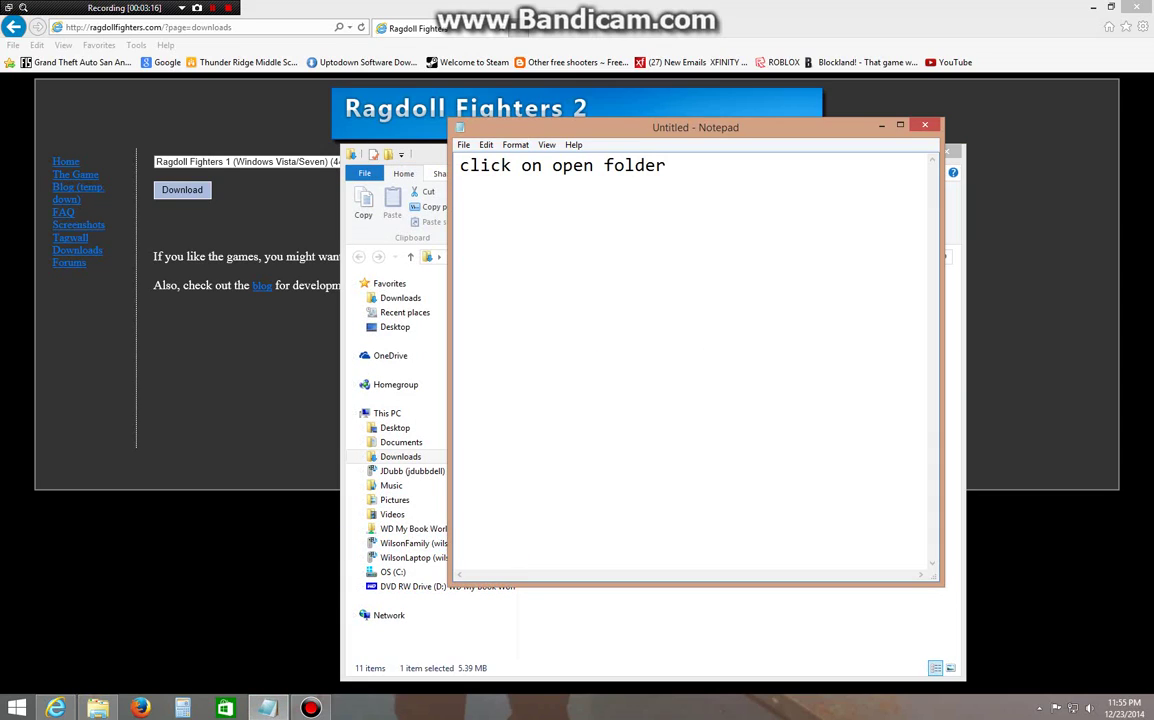
{"action": "key", "text": "ctrl+a"}
{"action": "type", "text": "the"}
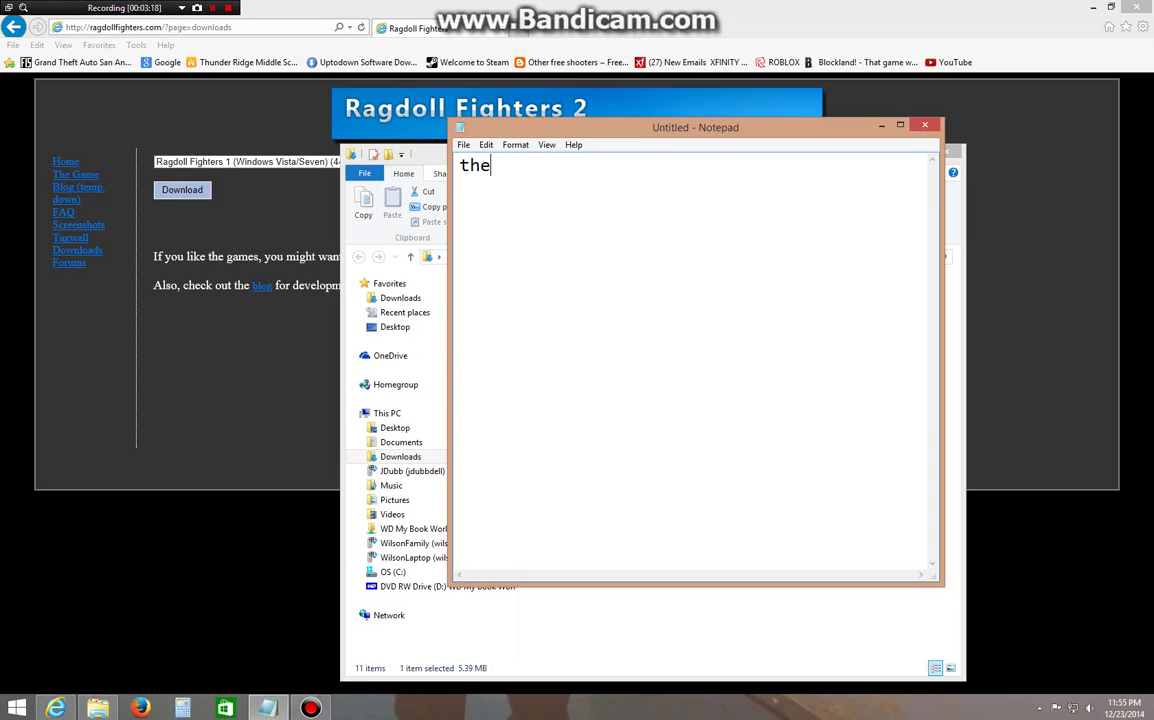
{"action": "type", "text": "n if you have win "}
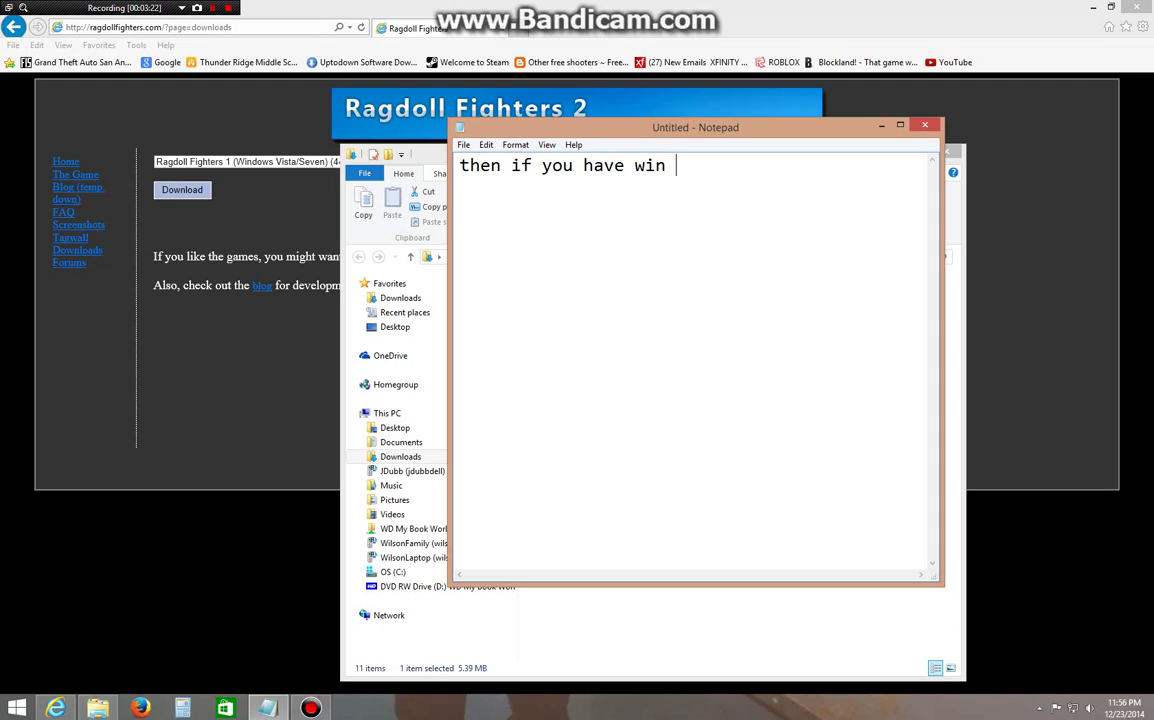
{"action": "type", "text": "rar right click"}
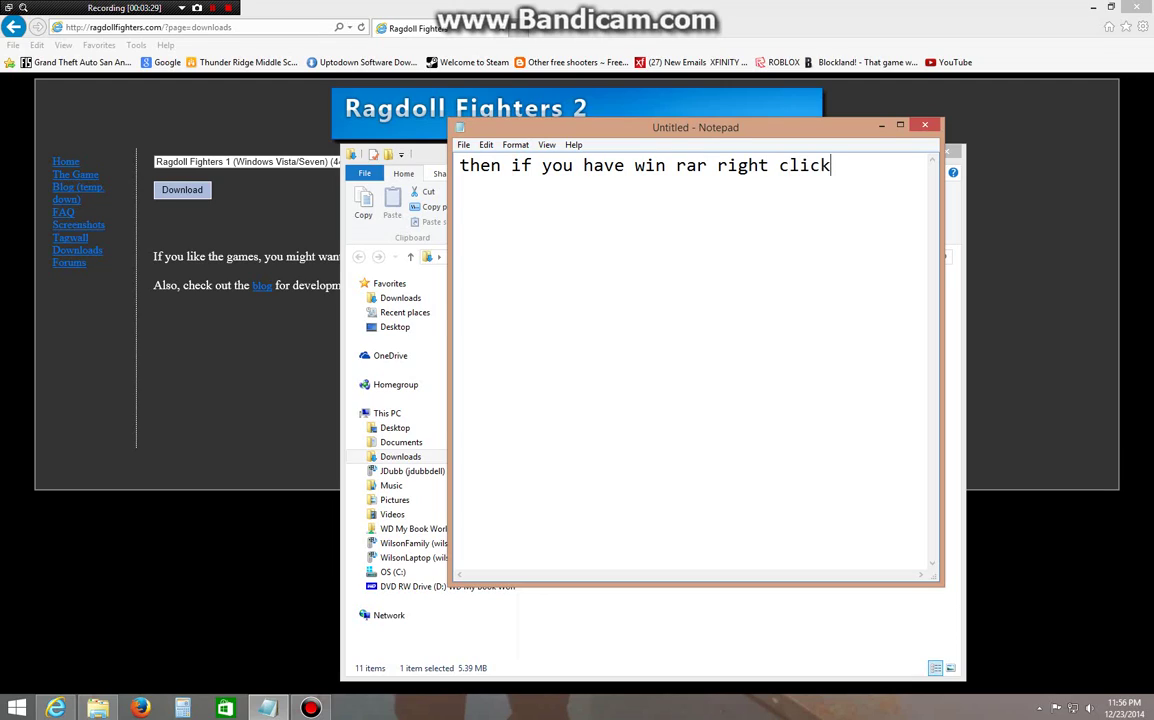
{"action": "type", "text": " on the file"}
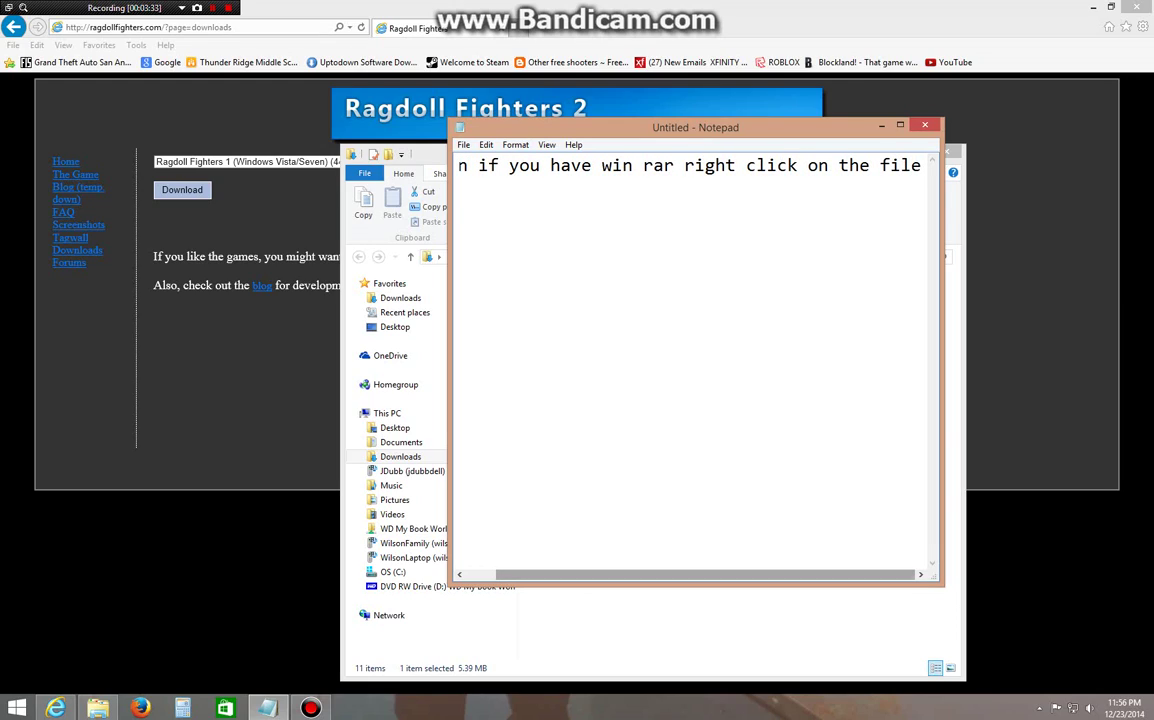
{"action": "type", "text": " then click on "}
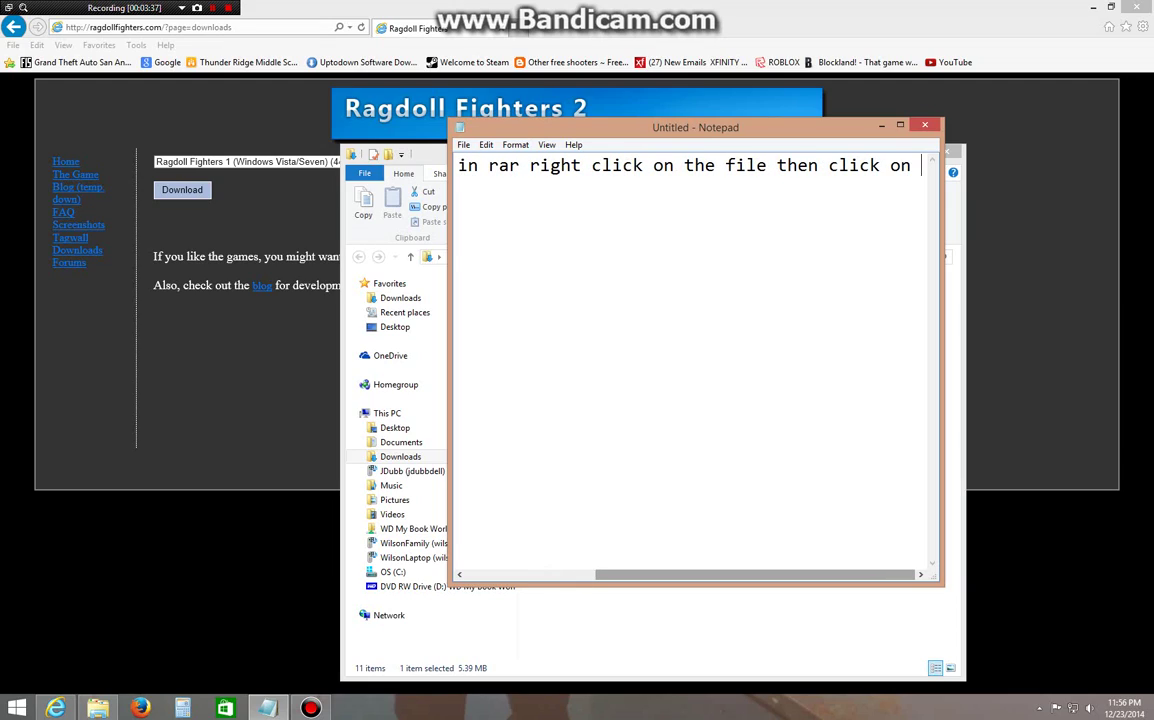
{"action": "type", "text": "ex"}
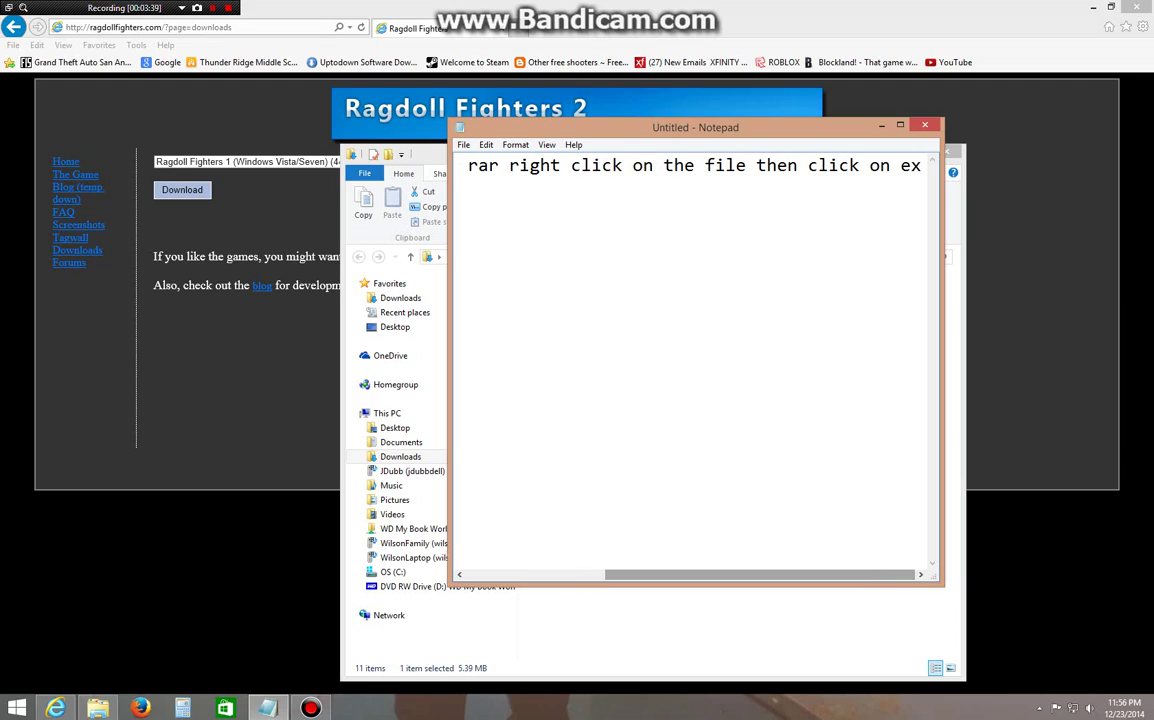
{"action": "type", "text": "tract f"}
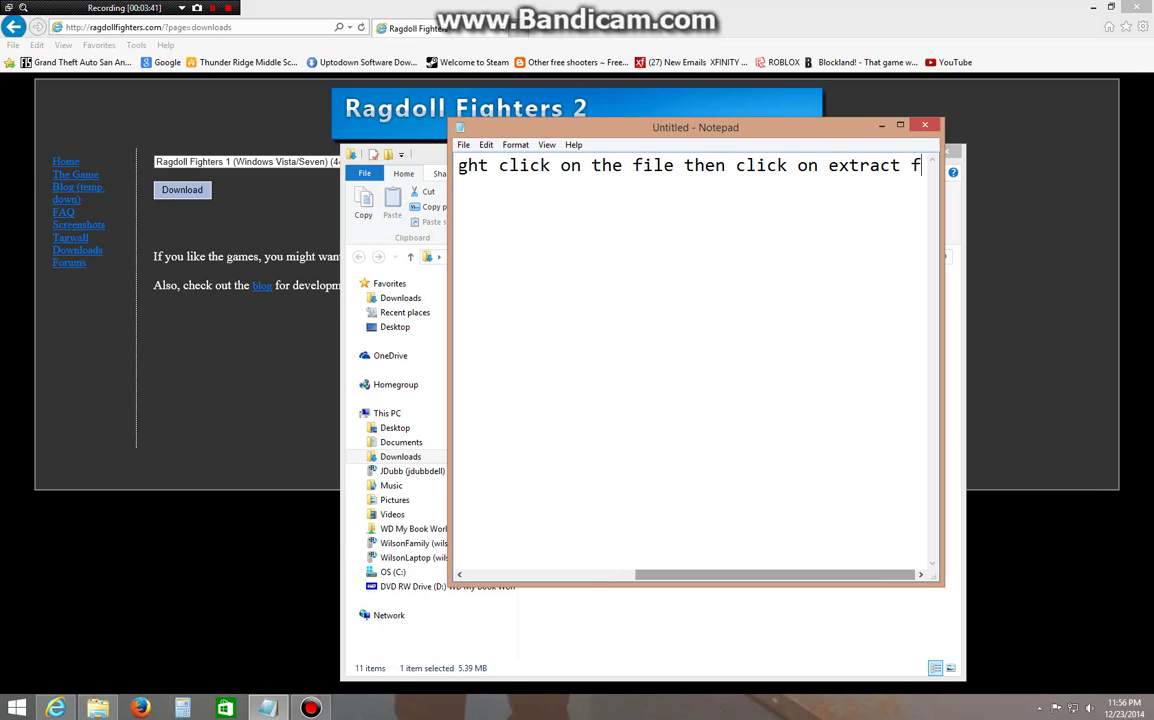
{"action": "type", "text": "iles...."}
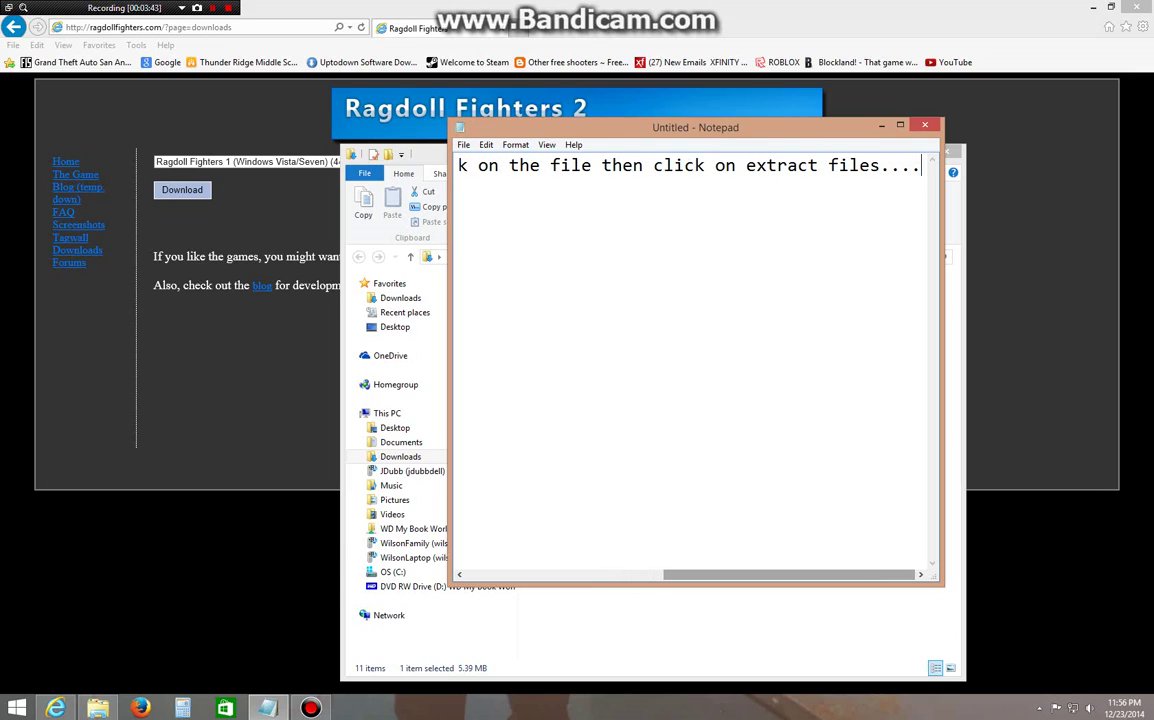
Open the WinRAR extraction path and options for the RFClassicVista archive in the Downloads folder
{"action": "left_click", "coordinate": [700, 620]}
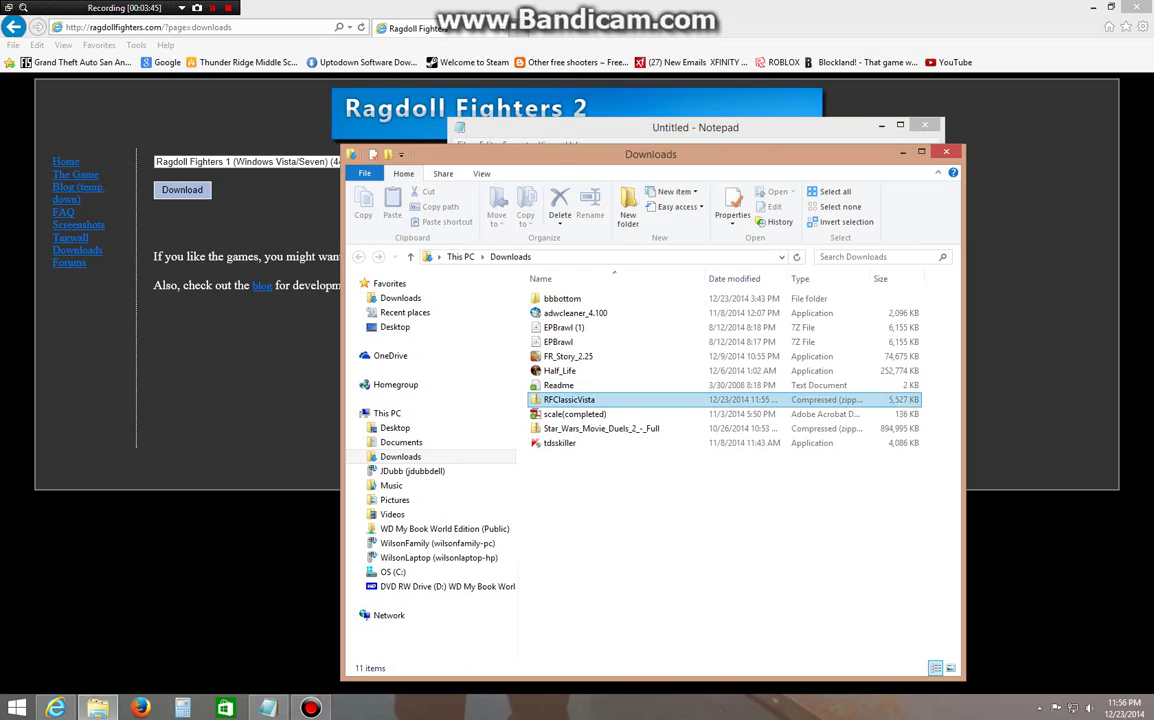
{"action": "right_click", "coordinate": [620, 398]}
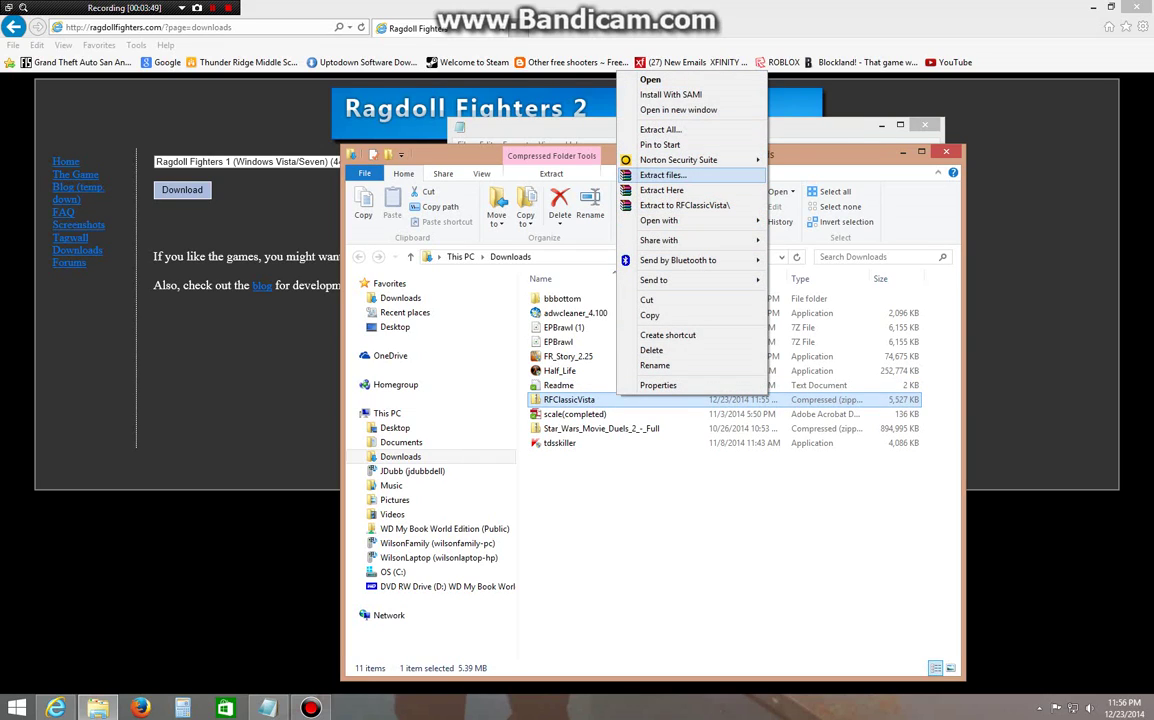
{"action": "left_click", "coordinate": [662, 175]}
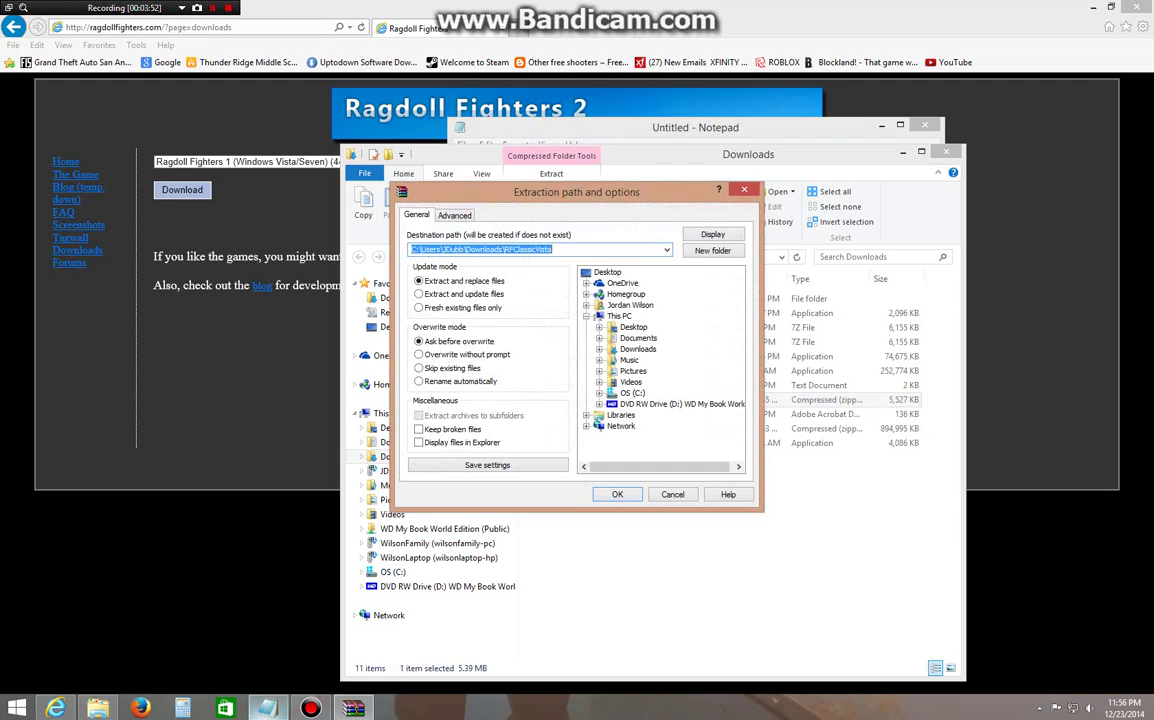
Replace the Notepad note with "i recommend making a ragdoll fighters folder so the files for ragdoll fighters is spread out"
{"action": "left_click", "coordinate": [268, 707]}
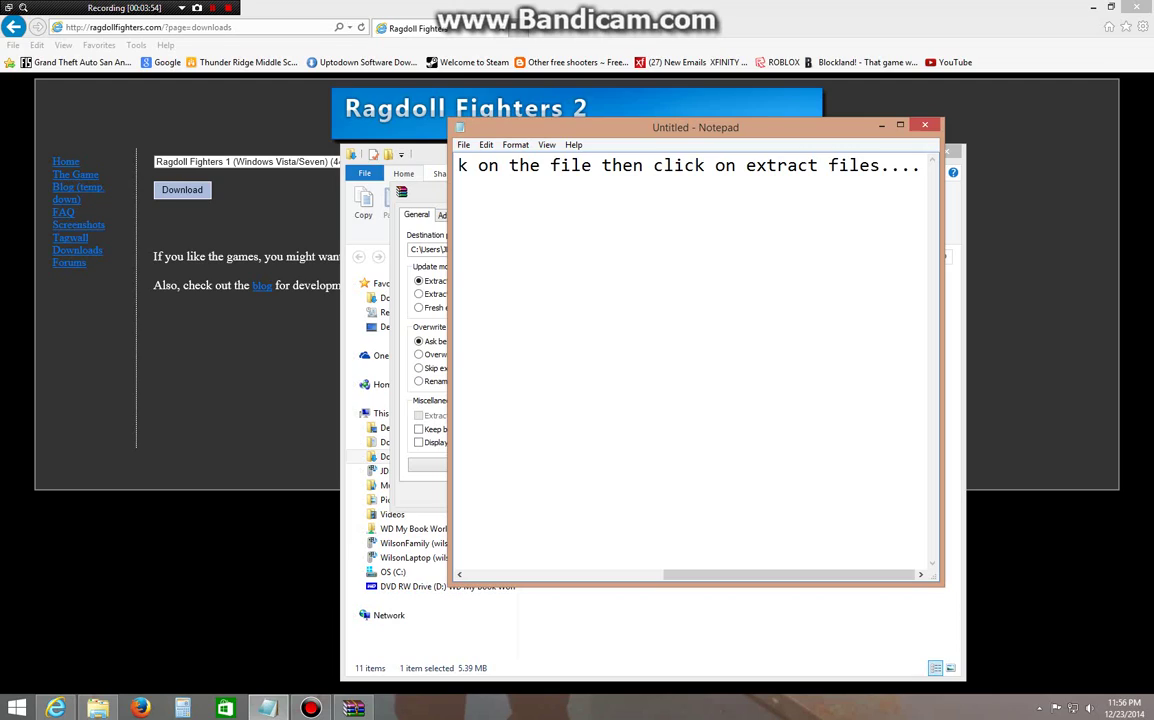
{"action": "key", "text": "ctrl+a"}
{"action": "key", "text": "BackSpace"}
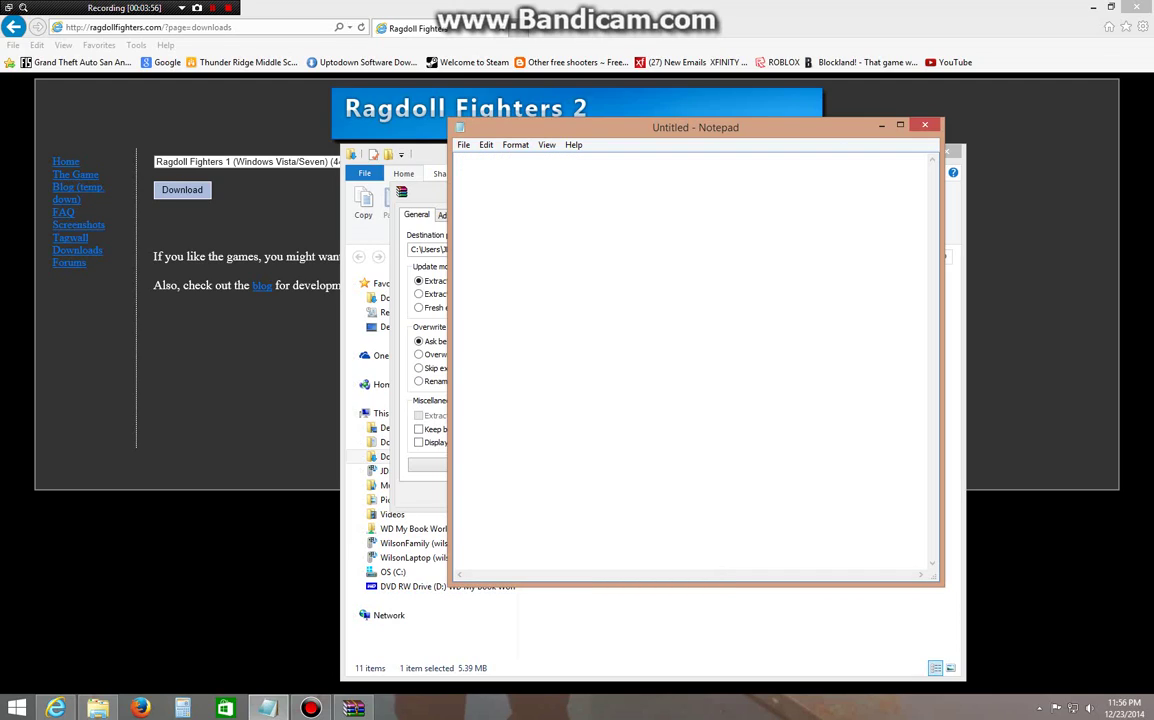
{"action": "type", "text": "i recommend"}
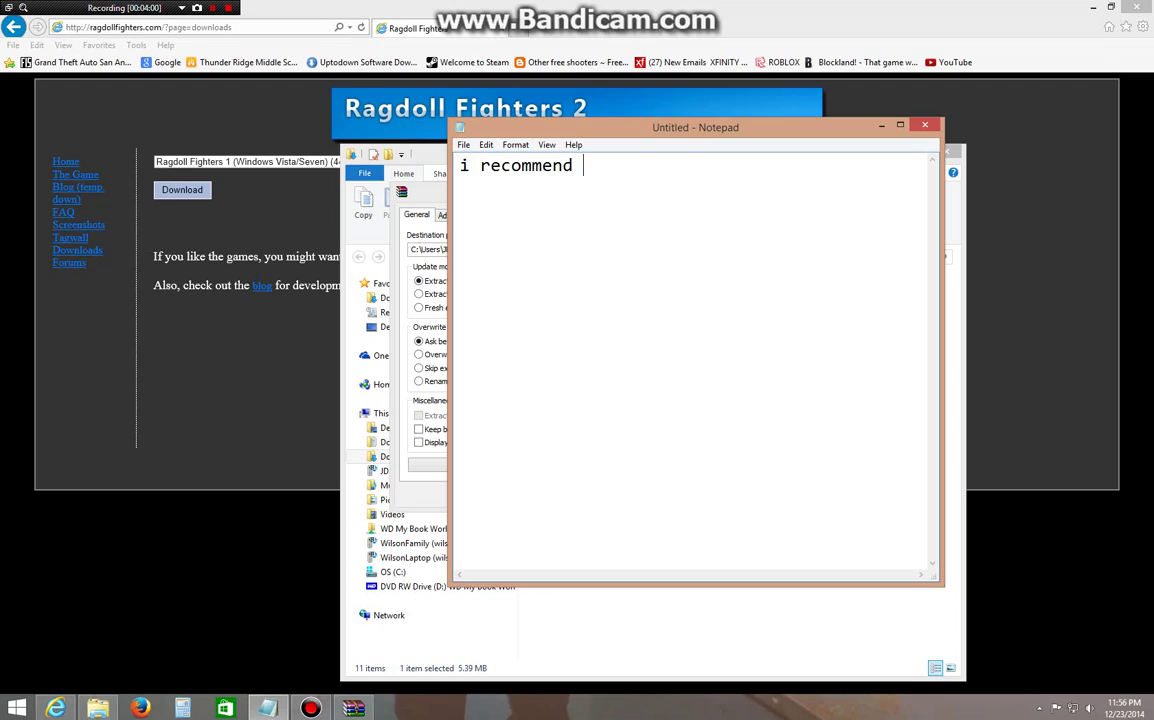
{"action": "type", "text": " making a r"}
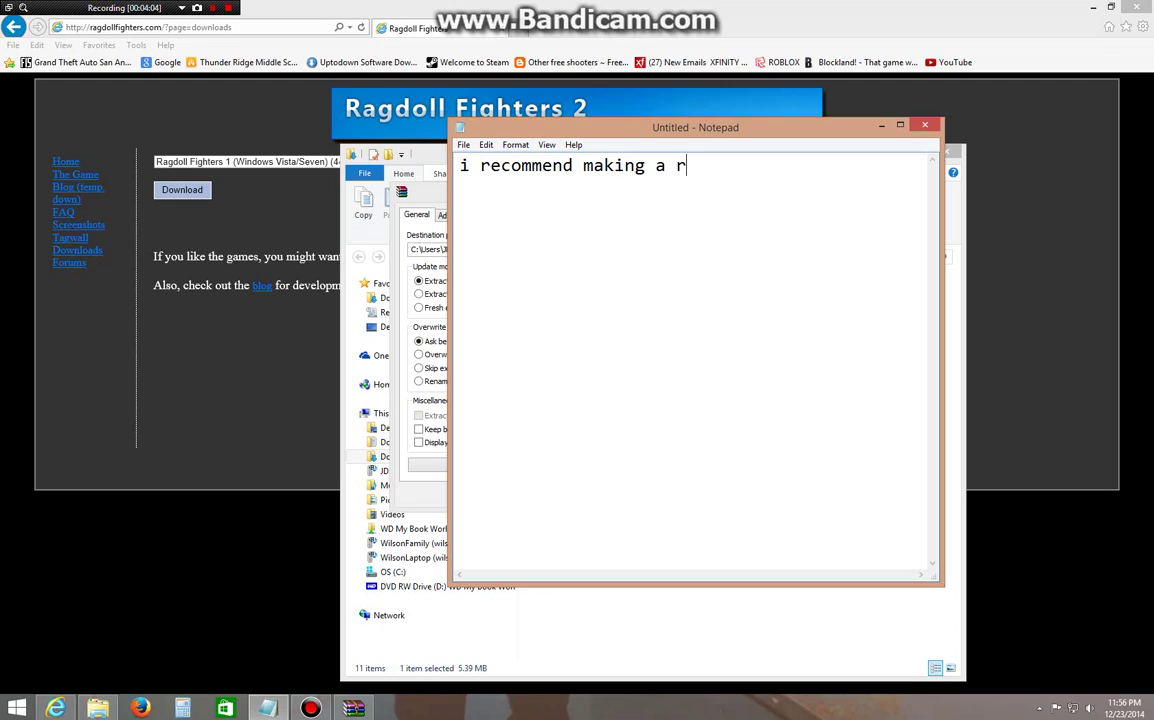
{"action": "type", "text": "agdoll fi"}
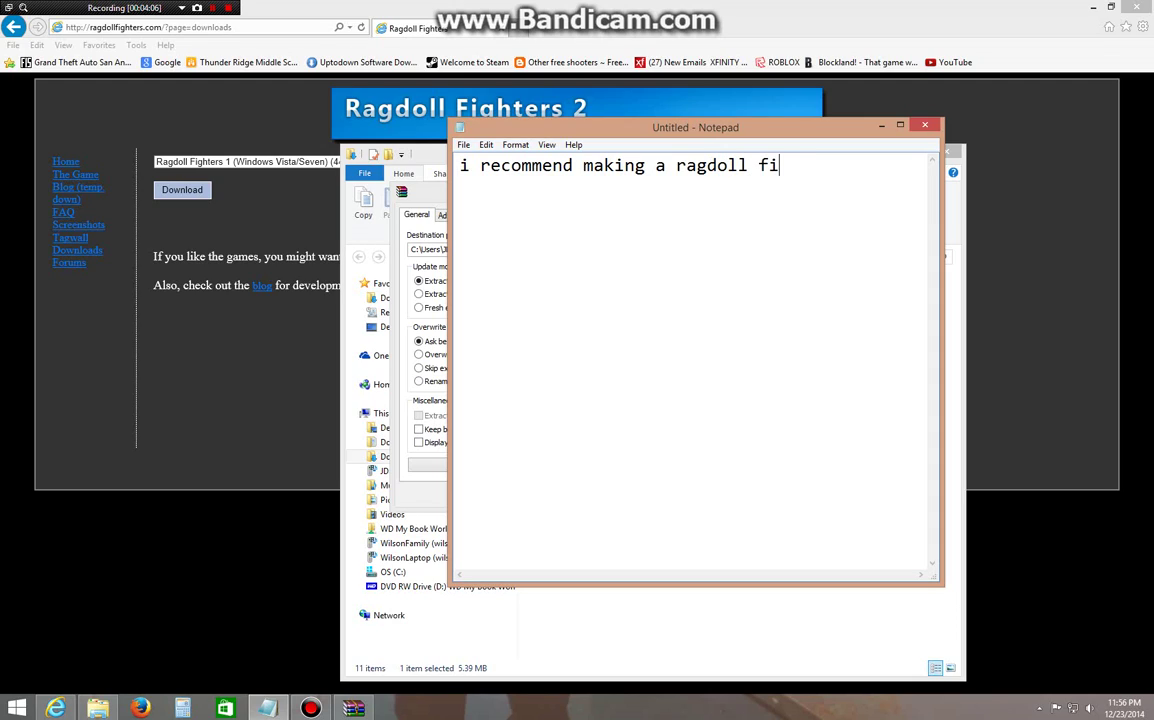
{"action": "type", "text": "ghters folde"}
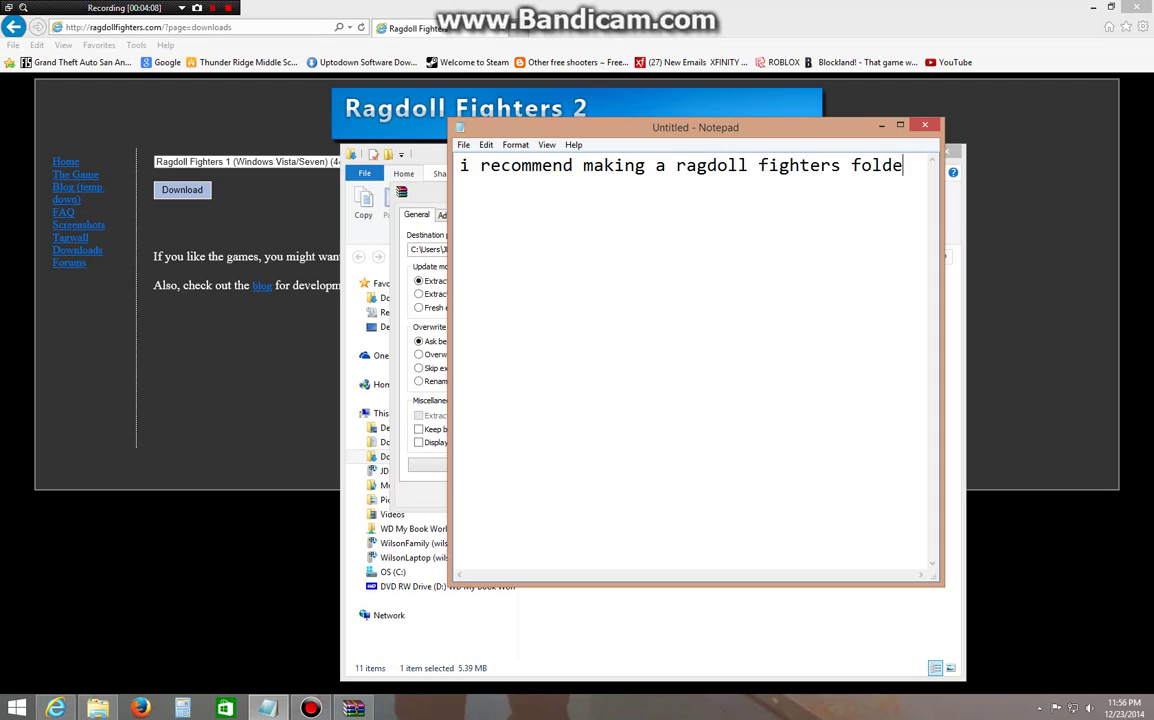
{"action": "type", "text": "r so the"}
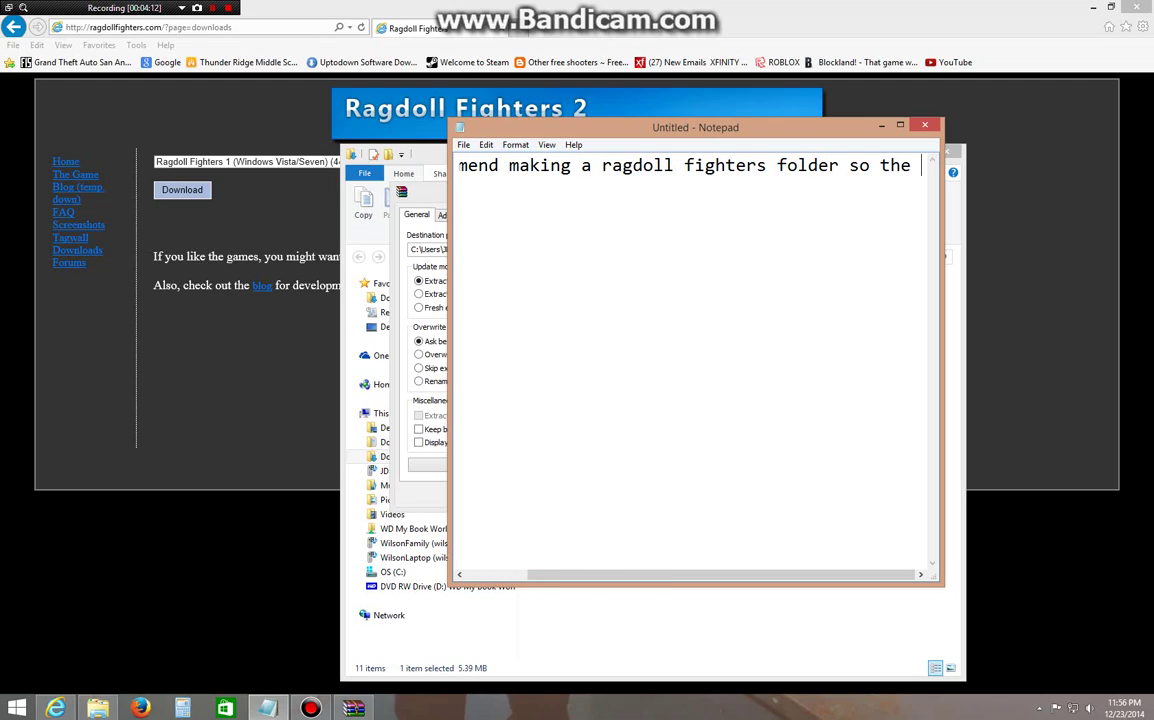
{"action": "type", "text": " files"}
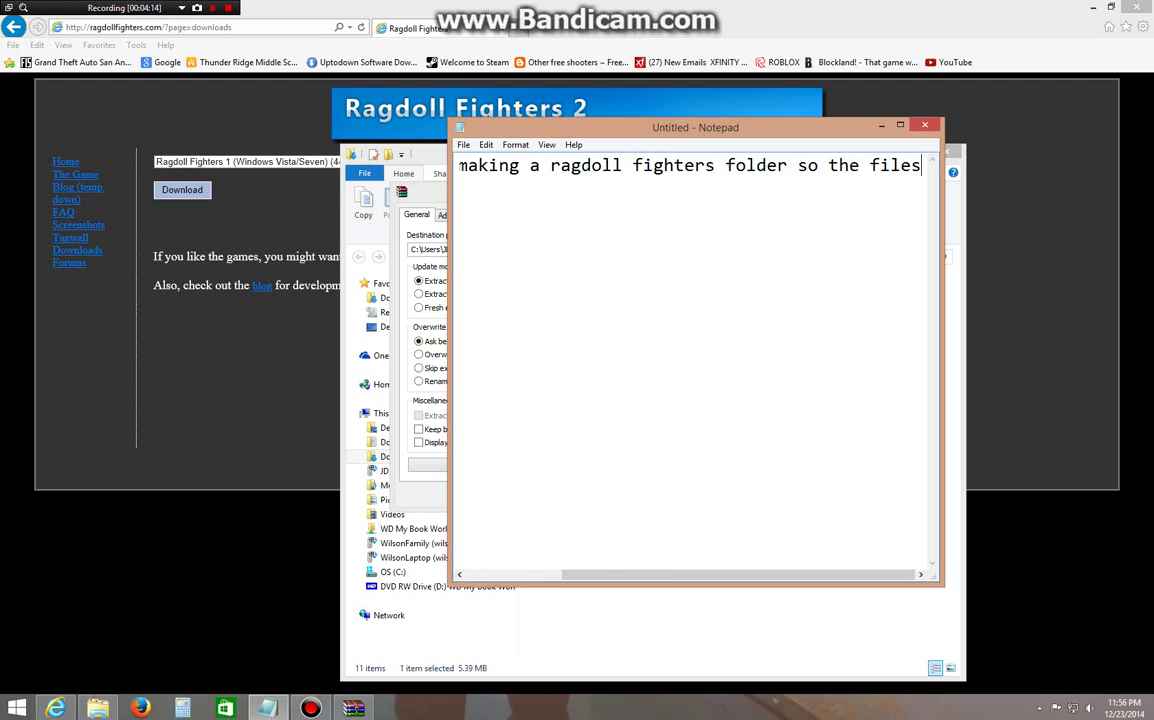
{"action": "type", "text": " for "}
{"action": "type", "text": "ragdoll figh"}
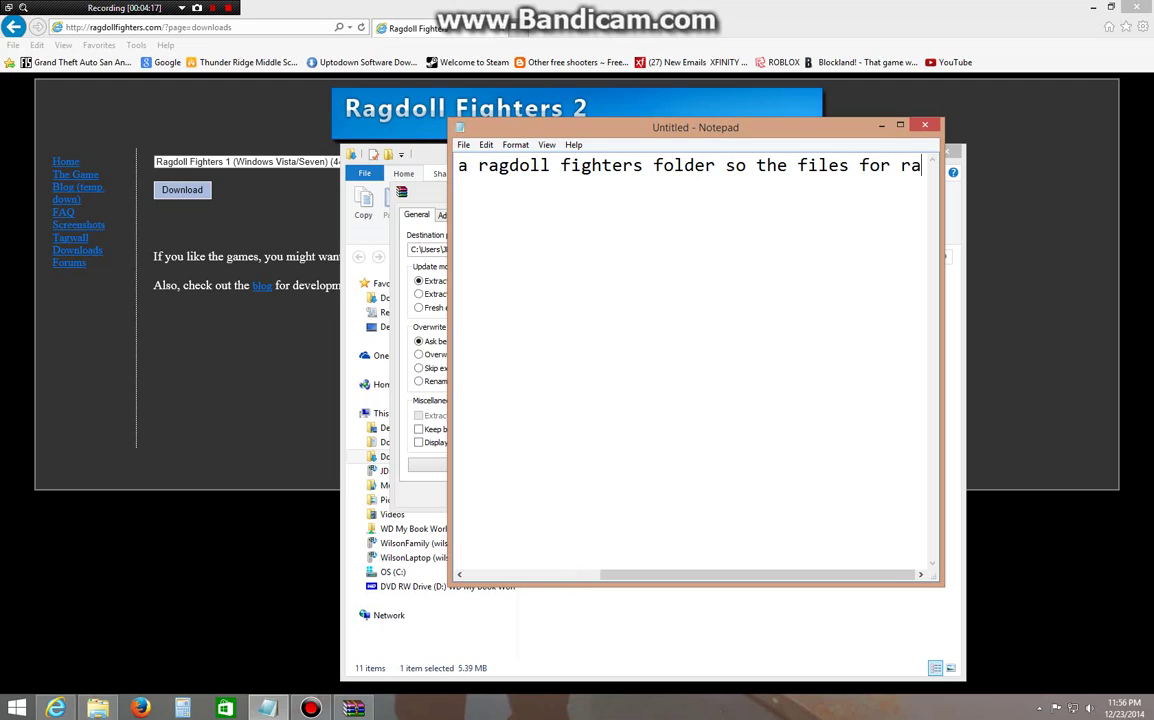
{"action": "type", "text": "t"}
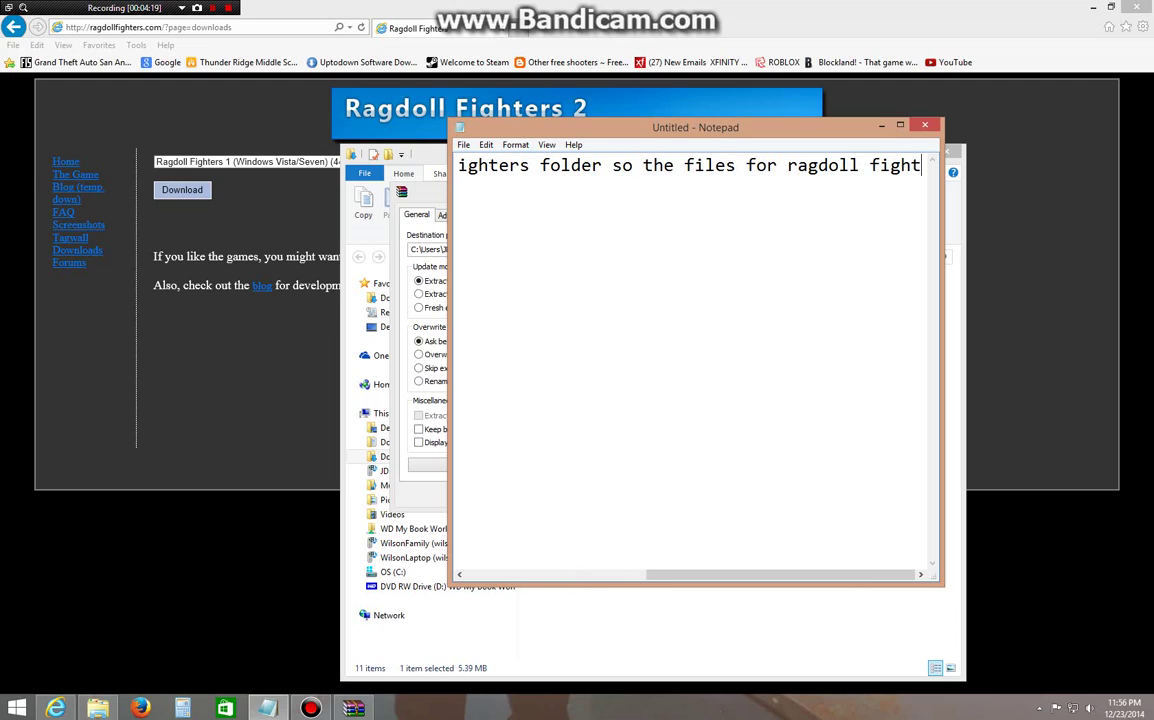
{"action": "type", "text": "ers is s"}
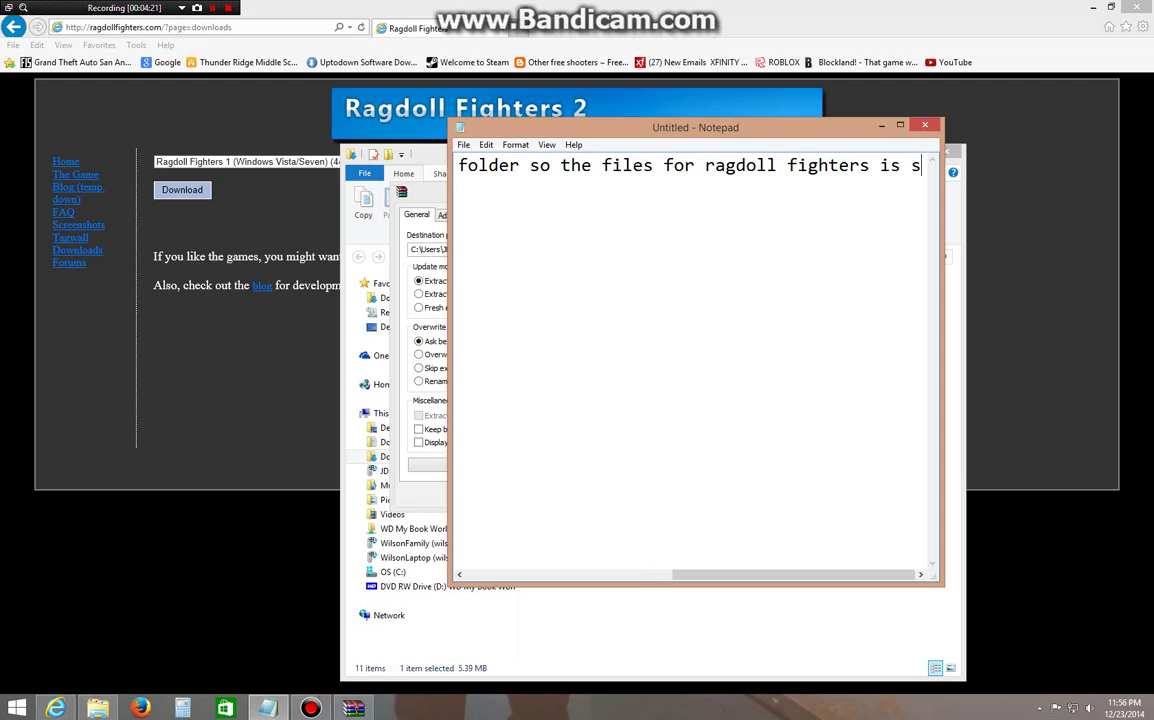
{"action": "type", "text": "pread out"}
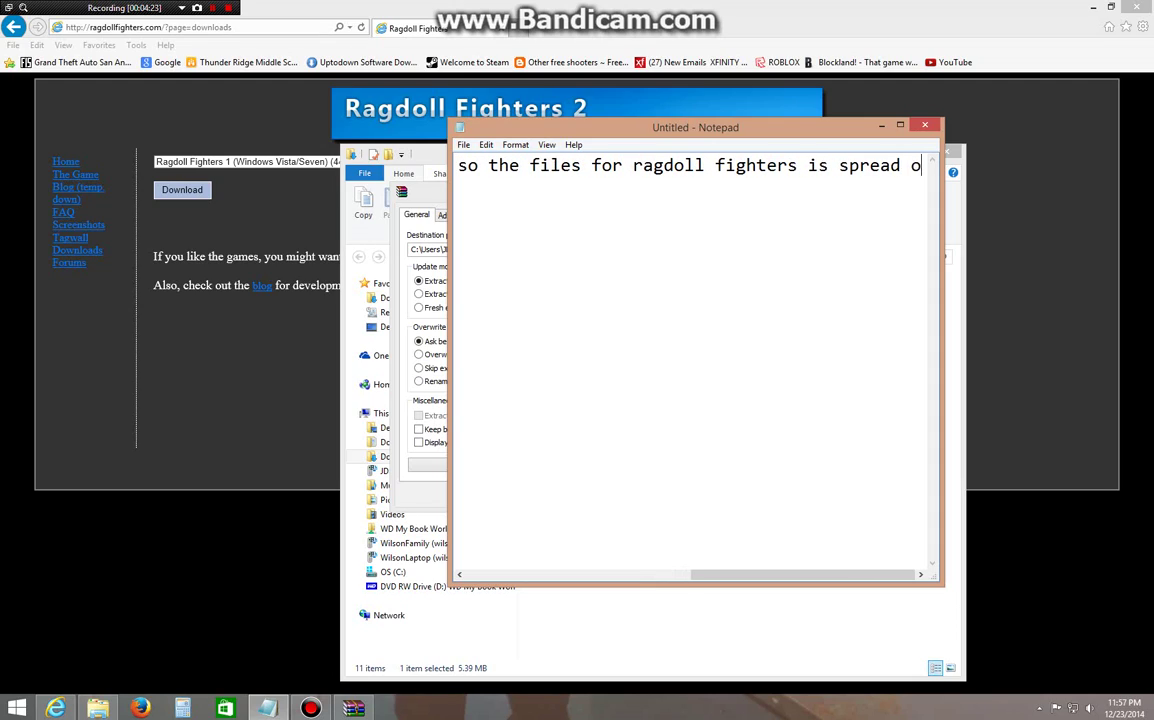
Erase the whole recommendation about making a ragdoll fighters folder from the Notepad note
{"action": "key", "text": "BackSpace"}
{"action": "key", "text": "BackSpace"}
{"action": "key", "text": "BackSpace"}
{"action": "key", "text": "BackSpace"}
{"action": "key", "text": "BackSpace"}
{"action": "key", "text": "BackSpace"}
{"action": "key", "text": "BackSpace"}
{"action": "key", "text": "BackSpace"}
{"action": "key", "text": "BackSpace"}
{"action": "key", "text": "BackSpace"}
{"action": "key", "text": "BackSpace"}
{"action": "key", "text": "BackSpace"}
{"action": "key", "text": "BackSpace"}
{"action": "key", "text": "BackSpace"}
{"action": "key", "text": "BackSpace"}
{"action": "key", "text": "BackSpace"}
{"action": "key", "text": "BackSpace"}
{"action": "key", "text": "BackSpace"}
{"action": "key", "text": "BackSpace"}
{"action": "key", "text": "BackSpace"}
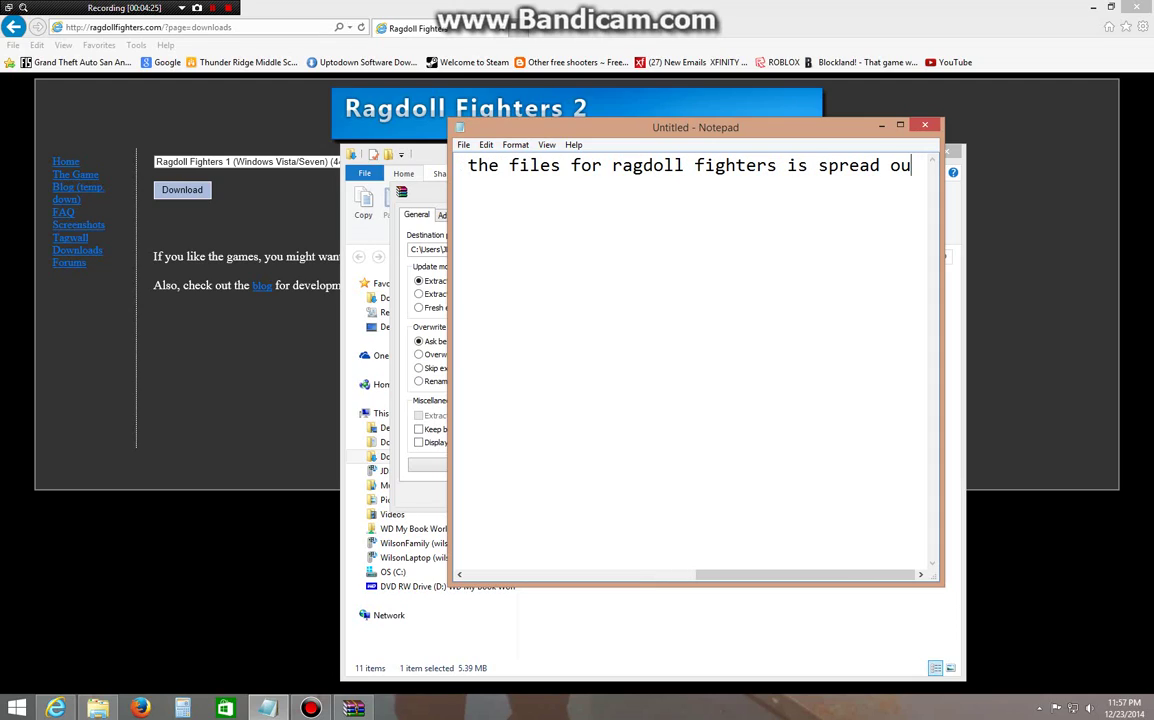
{"action": "key", "text": "BackSpace"}
{"action": "key", "text": "BackSpace"}
{"action": "key", "text": "BackSpace"}
{"action": "key", "text": "BackSpace"}
{"action": "key", "text": "BackSpace"}
{"action": "key", "text": "BackSpace"}
{"action": "key", "text": "BackSpace"}
{"action": "key", "text": "BackSpace"}
{"action": "key", "text": "BackSpace"}
{"action": "key", "text": "BackSpace"}
{"action": "key", "text": "BackSpace"}
{"action": "key", "text": "BackSpace"}
{"action": "key", "text": "BackSpace"}
{"action": "key", "text": "BackSpace"}
{"action": "key", "text": "BackSpace"}
{"action": "key", "text": "BackSpace"}
{"action": "key", "text": "BackSpace"}
{"action": "key", "text": "BackSpace"}
{"action": "key", "text": "BackSpace"}
{"action": "key", "text": "BackSpace"}
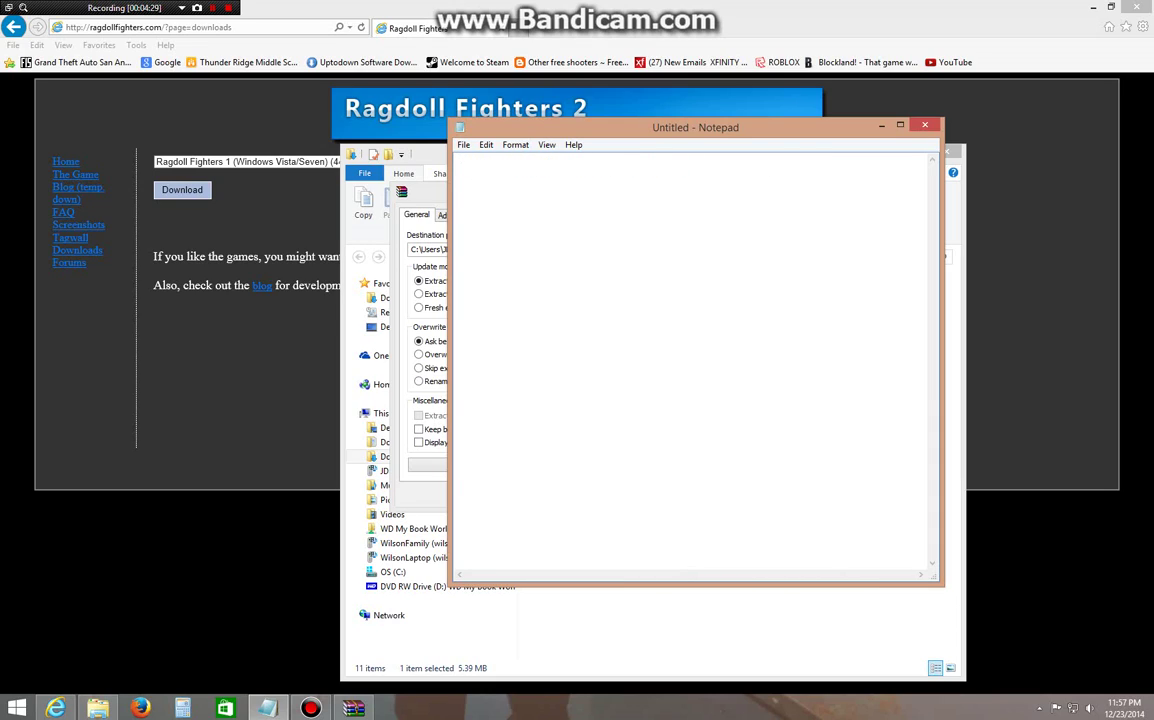
Switch to the File Explorer window and go from Downloads to the Documents folder of This PC
{"action": "left_click", "coordinate": [424, 192]}
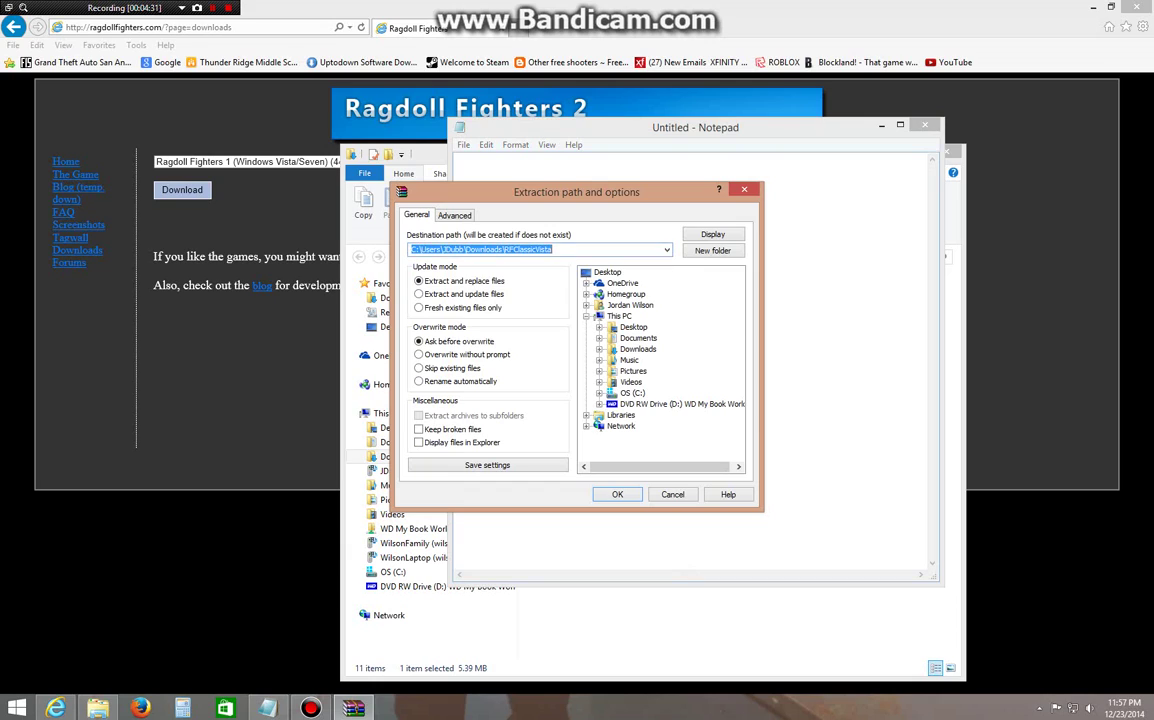
{"action": "left_click", "coordinate": [424, 154]}
{"action": "left_click", "coordinate": [460, 256]}
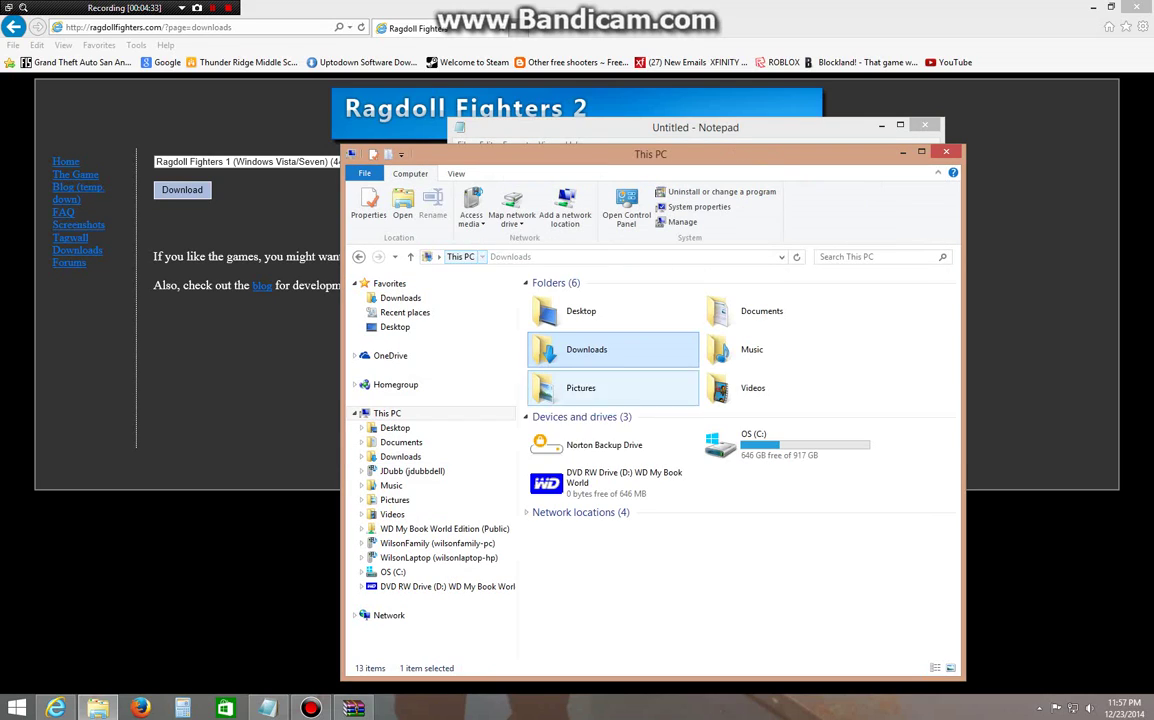
{"action": "double_click", "coordinate": [752, 311]}
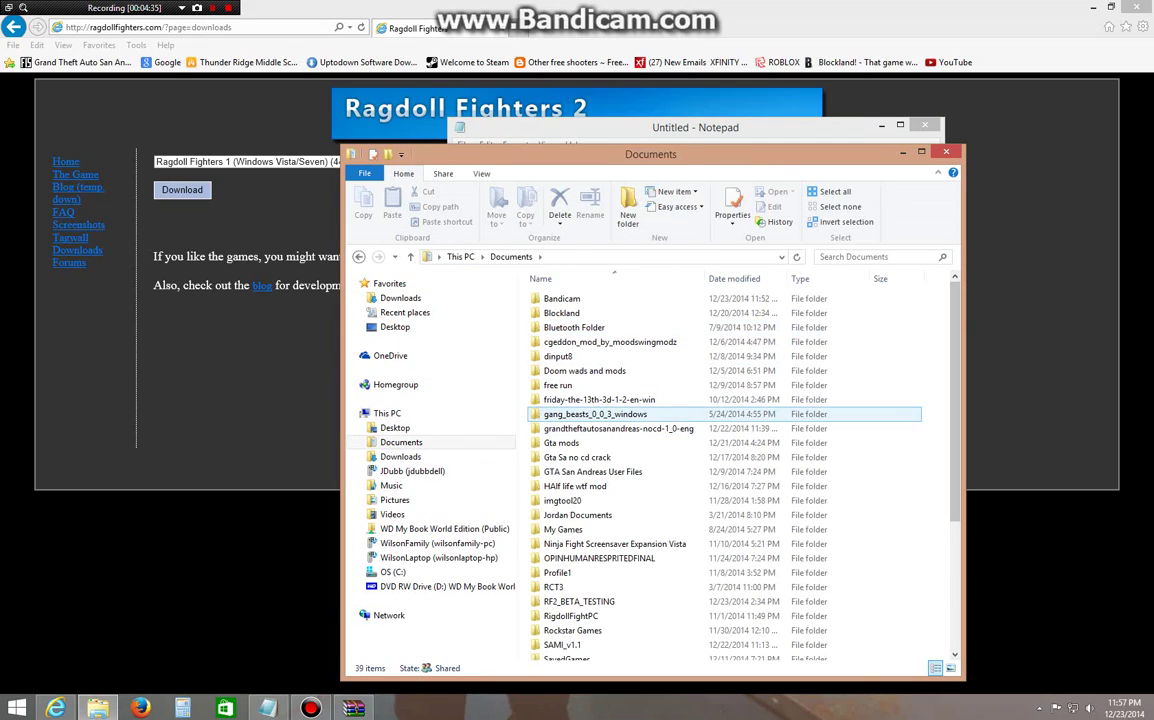
Create a new folder named "Ragdoll fighters" inside Documents
{"action": "right_click", "coordinate": [935, 410]}
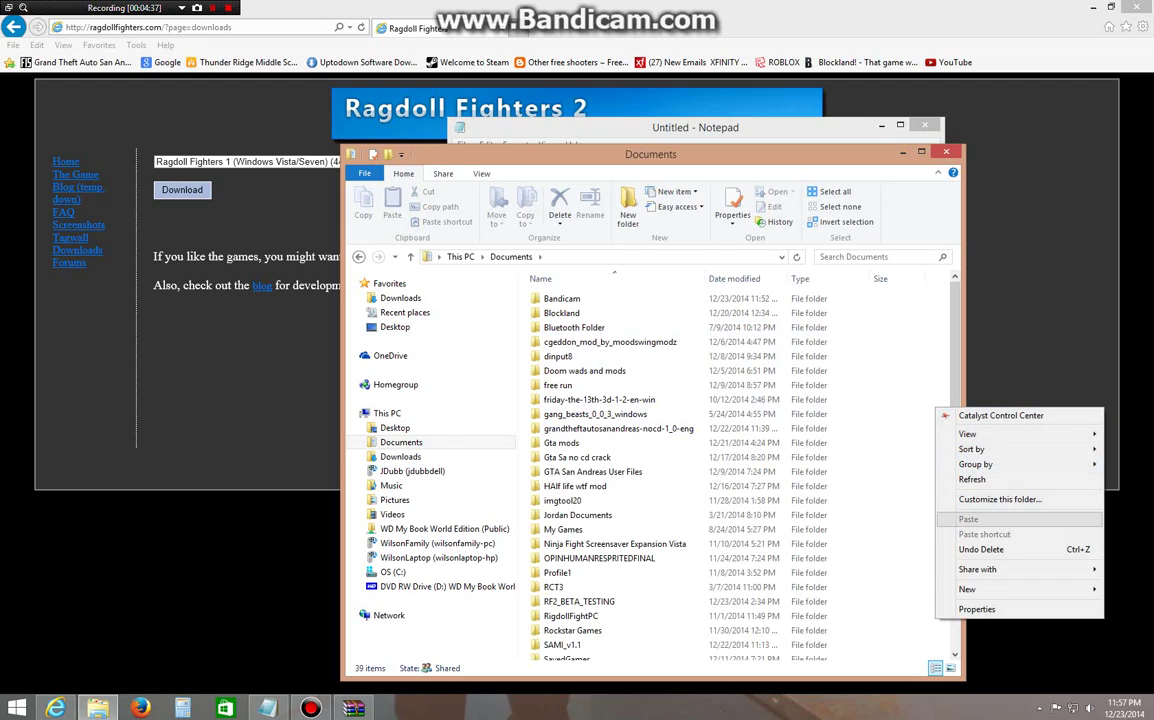
{"action": "mouse_move", "coordinate": [1014, 589]}
{"action": "key", "text": "Up"}
{"action": "key", "text": "Up"}
{"action": "key", "text": "Up"}
{"action": "key", "text": "Up"}
{"action": "key", "text": "Up"}
{"action": "key", "text": "Up"}
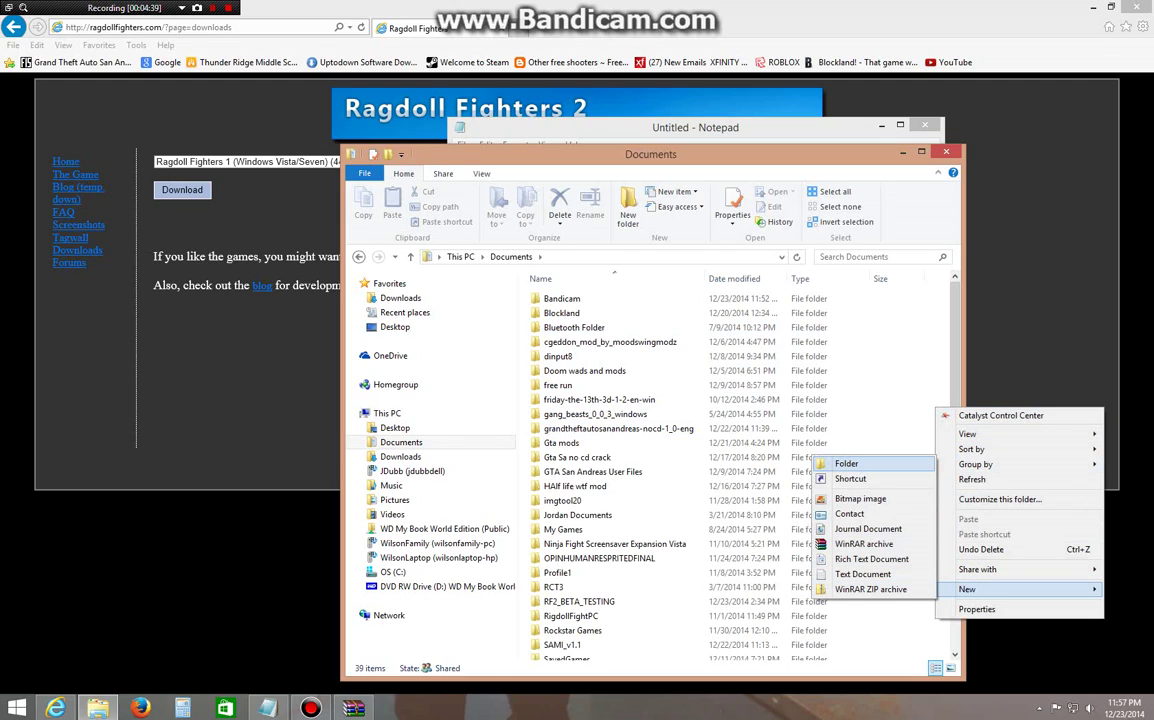
{"action": "key", "text": "Return"}
{"action": "type", "text": "Ra"}
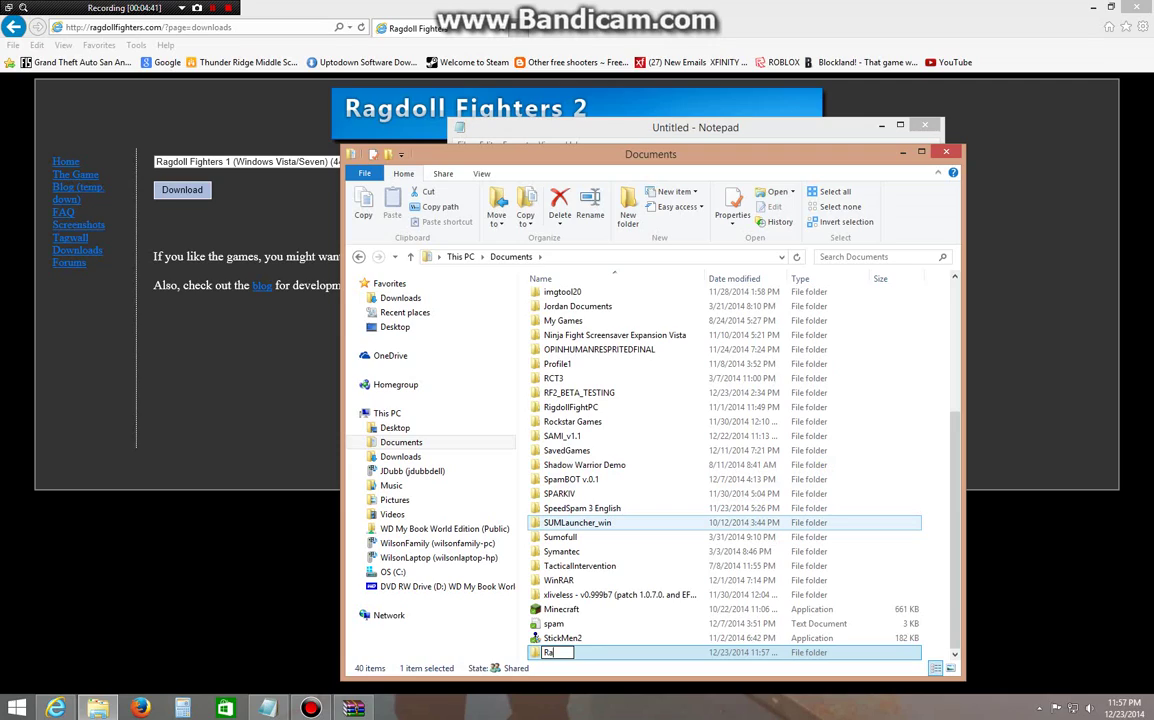
{"action": "type", "text": "gdoll fighters"}
{"action": "key", "text": "Return"}
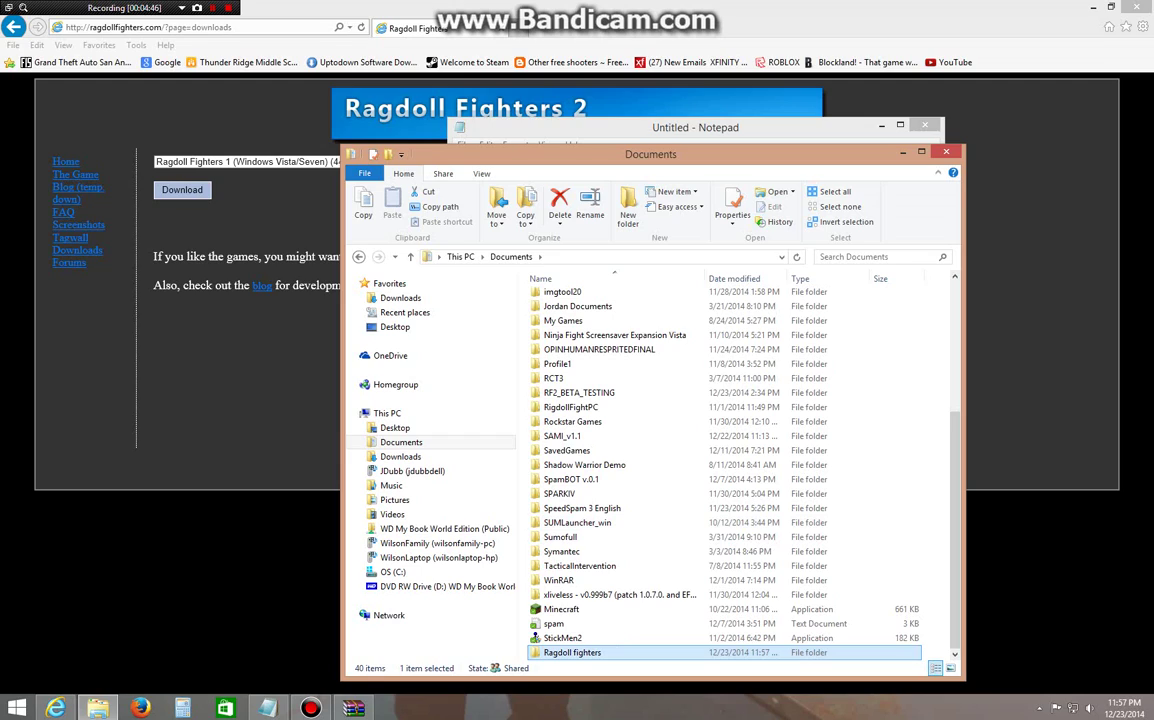
In the WinRAR extraction options, choose the Ragdoll fighters folder in Documents as destination and extract the archive
{"action": "left_click", "coordinate": [353, 707]}
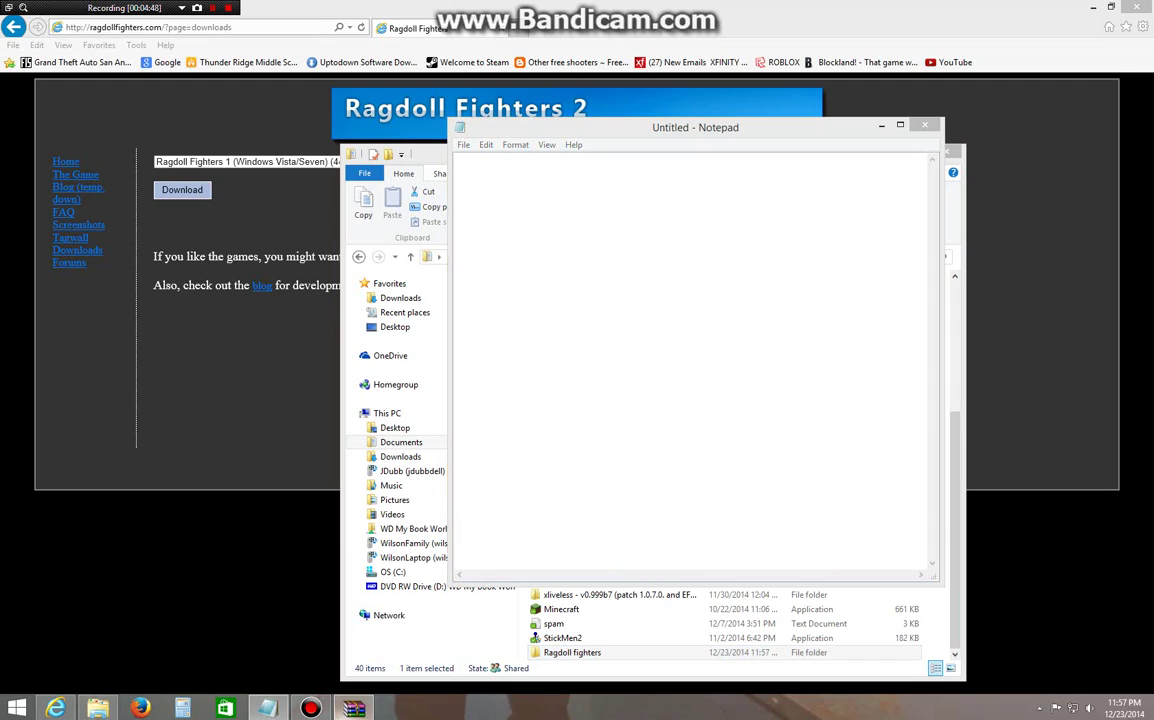
{"action": "double_click", "coordinate": [638, 338]}
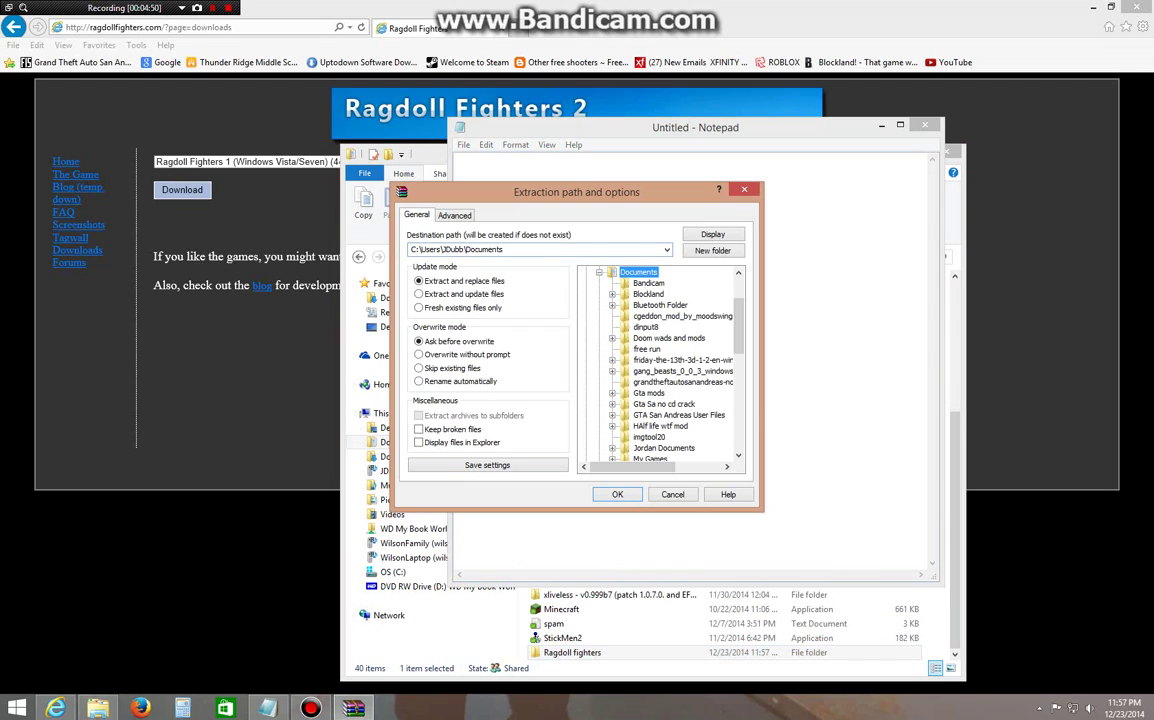
{"action": "scroll", "coordinate": [655, 365], "scroll_direction": "down", "scroll_amount": 5}
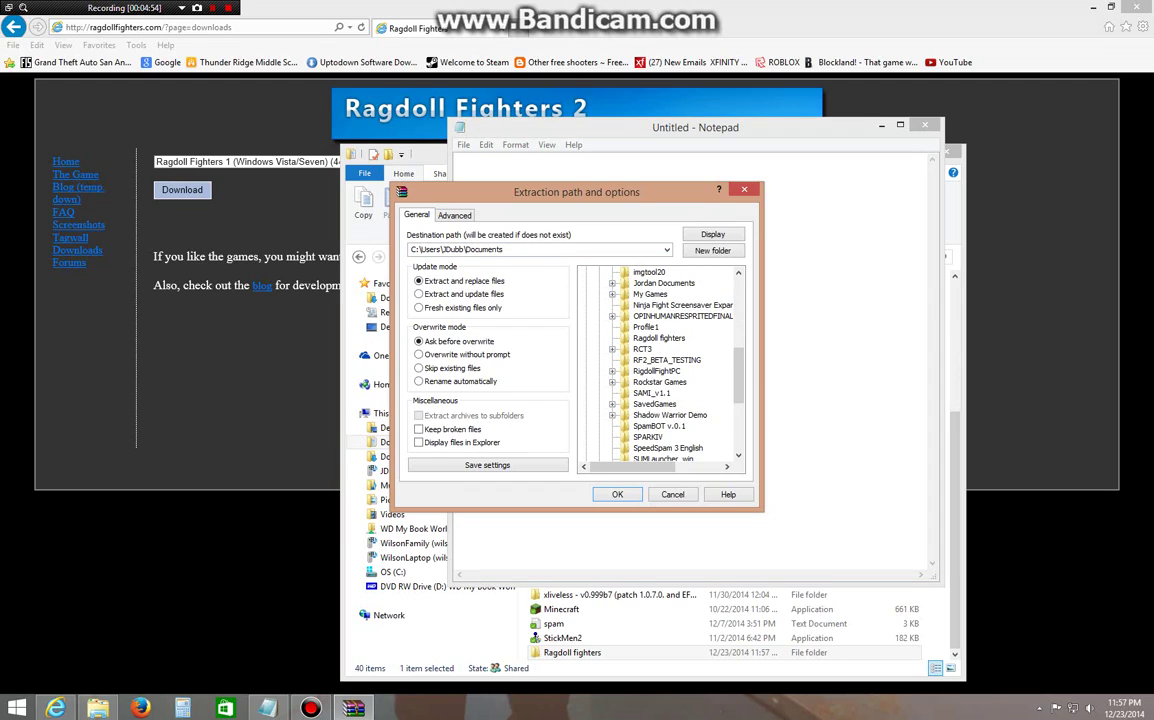
{"action": "left_click", "coordinate": [658, 338]}
{"action": "key", "text": "Return"}
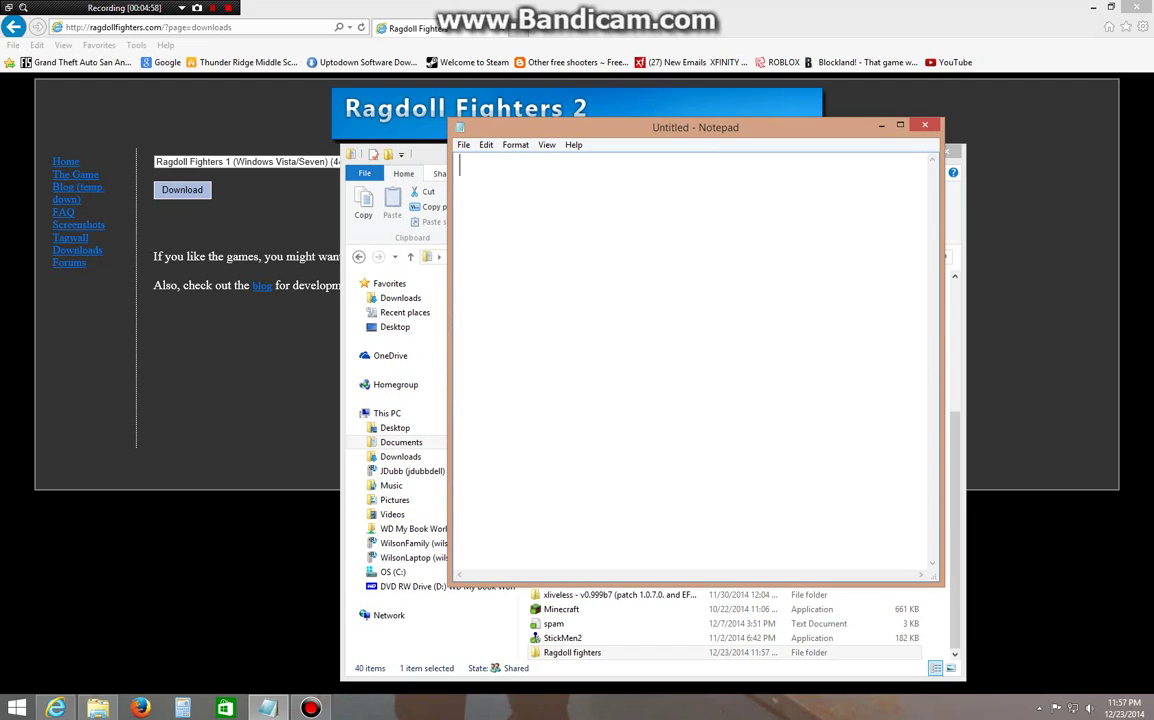
Write "Now go to the folder you exctracted to" in the empty Notepad note
{"action": "type", "text": "Now go to the f"}
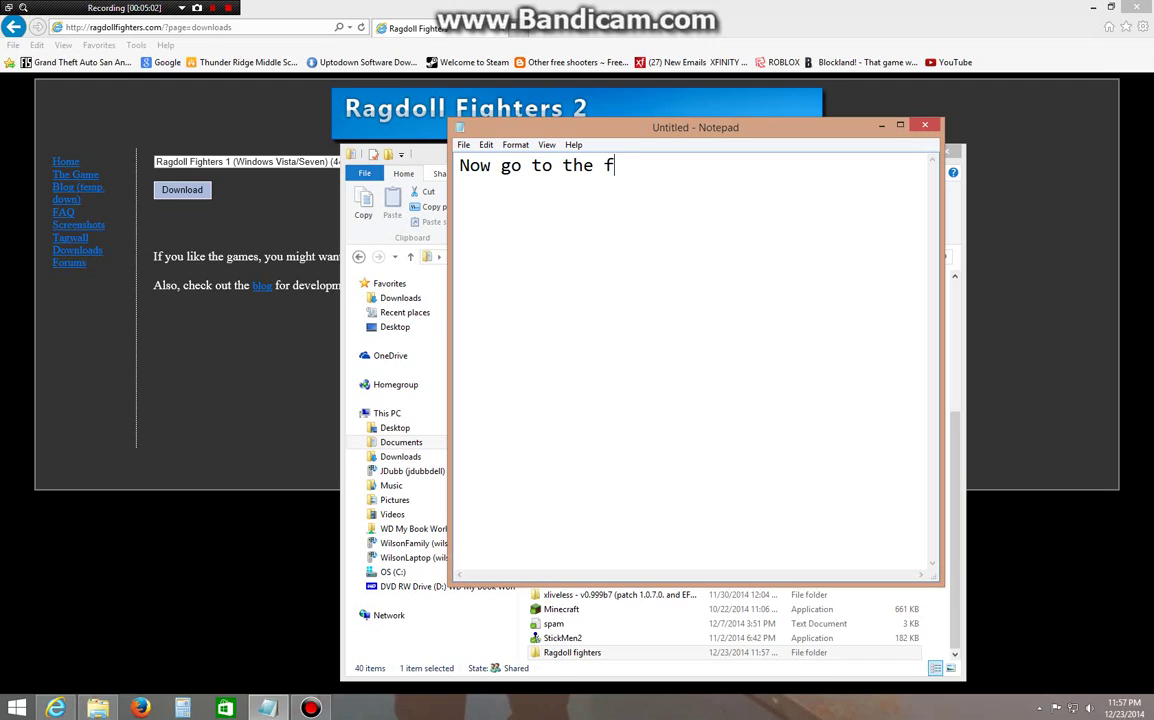
{"action": "type", "text": "older you exct"}
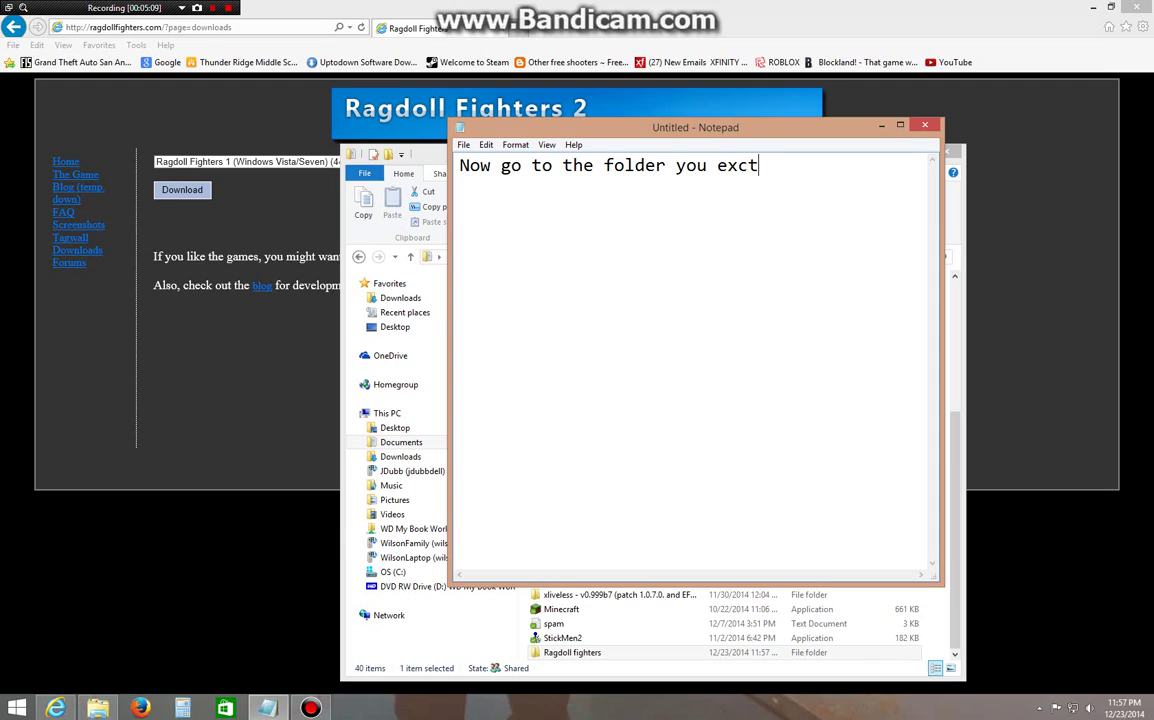
{"action": "type", "text": "racted to"}
Clear the Notepad note and open the Ragdoll fighters folder in File Explorer
{"action": "left_click_drag", "start_coordinate": [852, 165], "coordinate": [459, 165]}
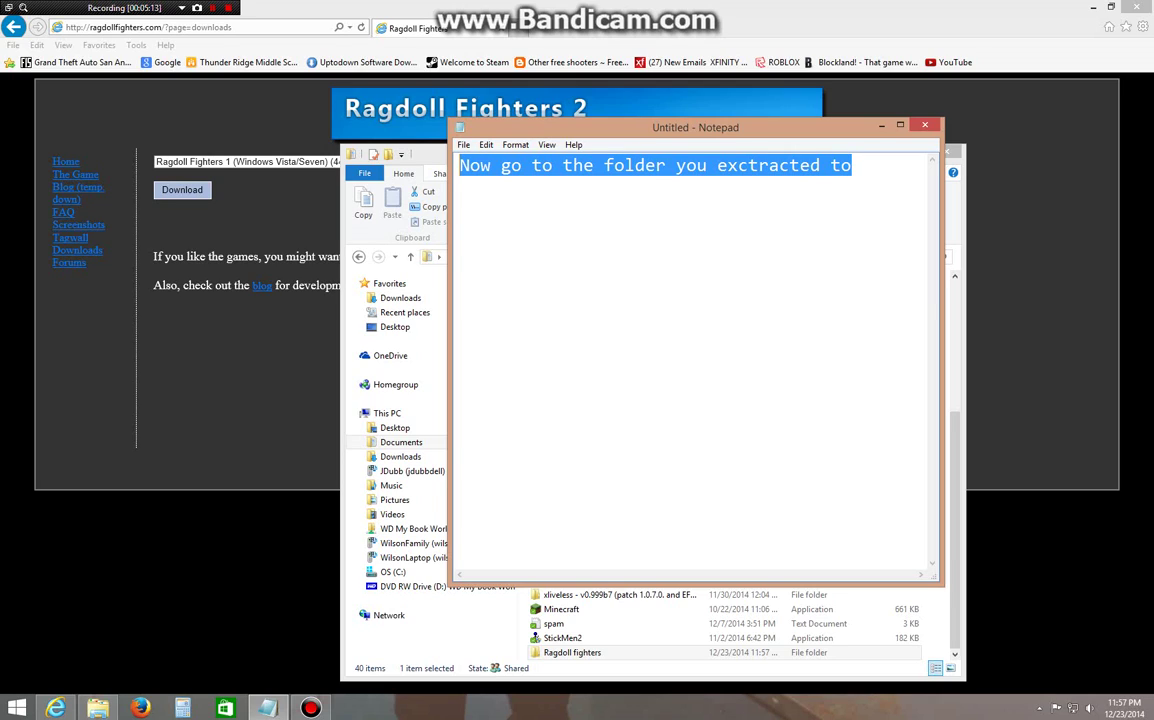
{"action": "key", "text": "BackSpace"}
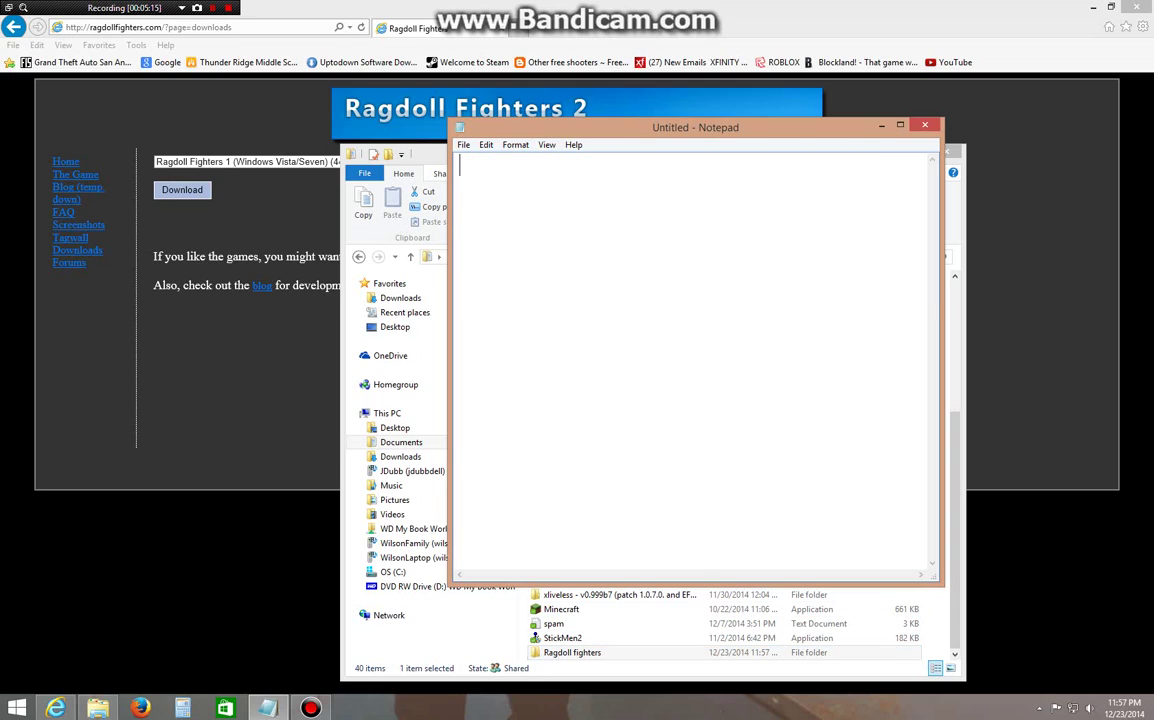
{"action": "left_click", "coordinate": [572, 652]}
{"action": "double_click", "coordinate": [572, 652]}
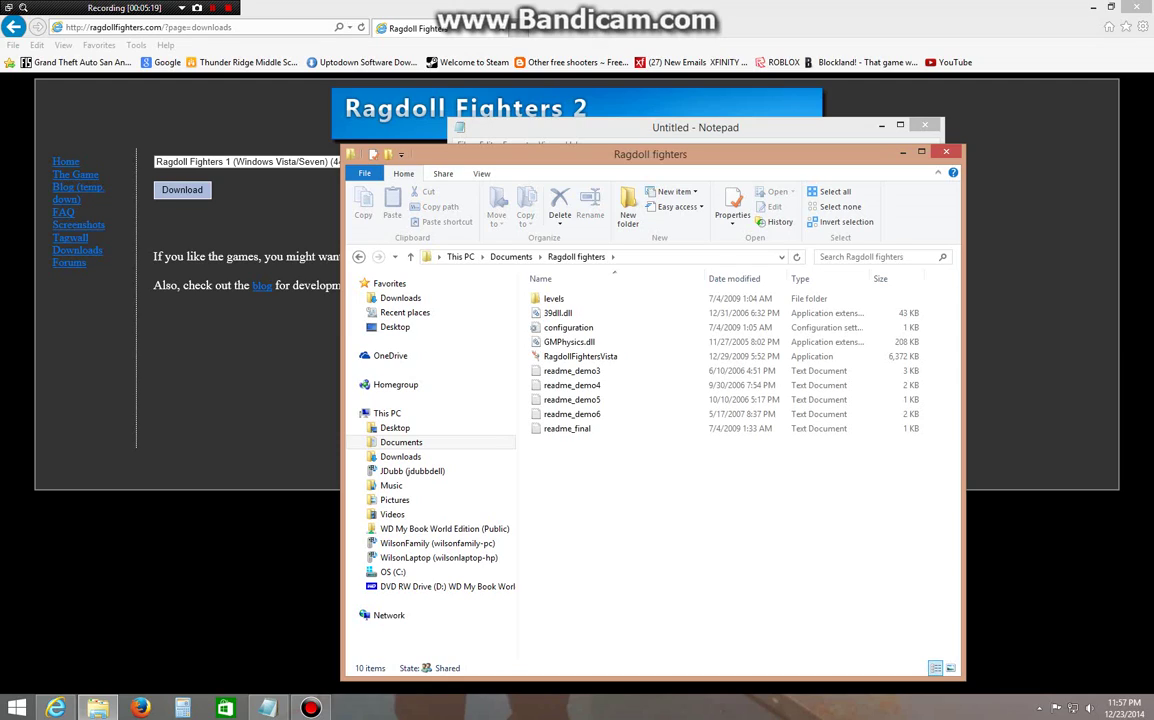
Return to Notepad and write "And there you go!" in the empty note
{"action": "left_click", "coordinate": [640, 127]}
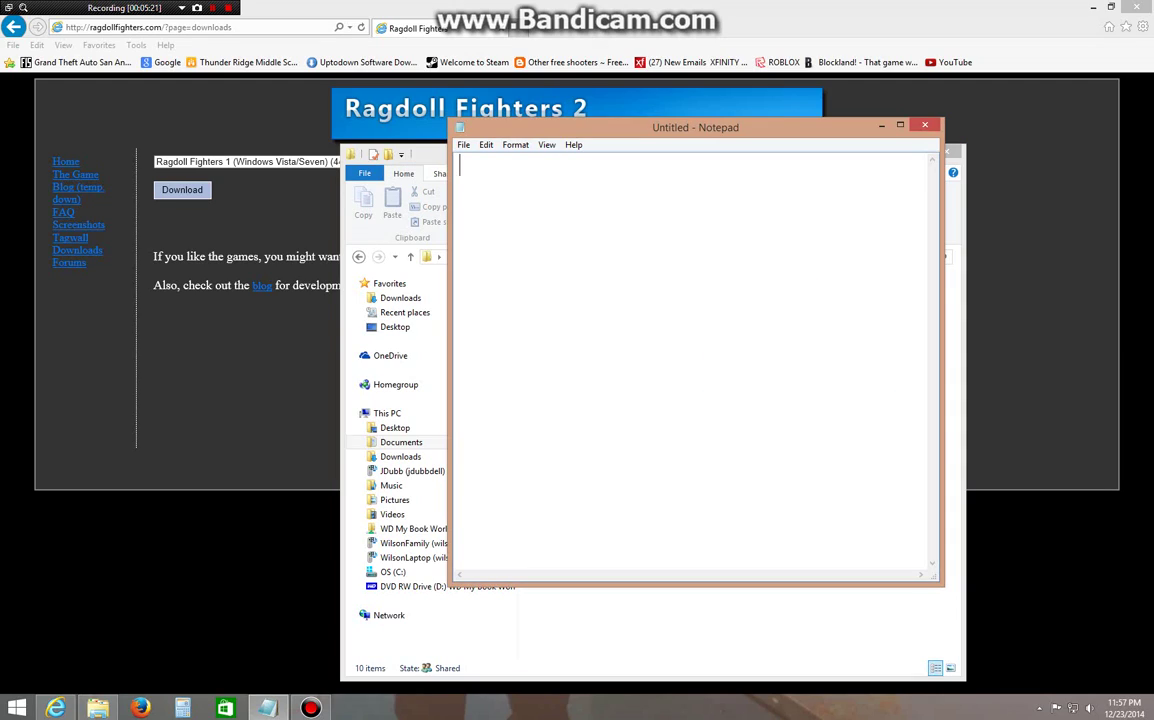
{"action": "type", "text": "And there you go!"}
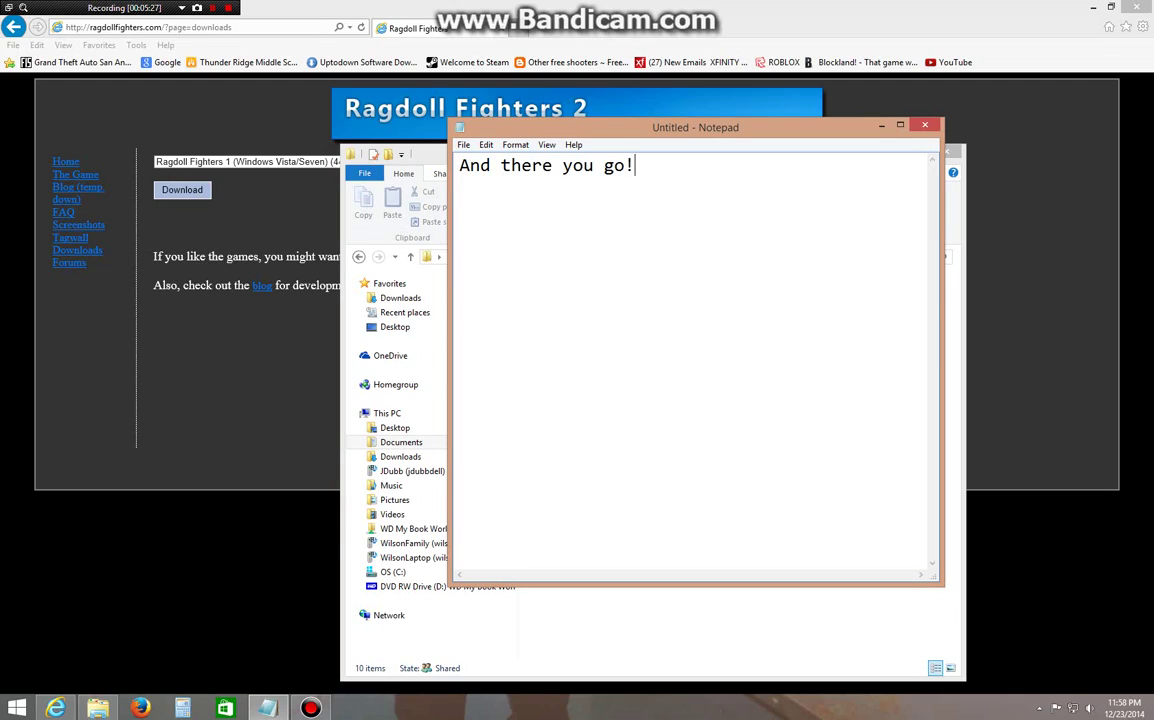
Replace the text of the Notepad note with "And heres proof that it works"
{"action": "key", "text": "BackSpace"}
{"action": "key", "text": "BackSpace"}
{"action": "key", "text": "BackSpace"}
{"action": "key", "text": "BackSpace"}
{"action": "key", "text": "BackSpace"}
{"action": "key", "text": "BackSpace"}
{"action": "key", "text": "BackSpace"}
{"action": "key", "text": "BackSpace"}
{"action": "key", "text": "BackSpace"}
{"action": "key", "text": "BackSpace"}
{"action": "key", "text": "BackSpace"}
{"action": "key", "text": "BackSpace"}
{"action": "key", "text": "BackSpace"}
{"action": "key", "text": "BackSpace"}
{"action": "key", "text": "BackSpace"}
{"action": "key", "text": "BackSpace"}
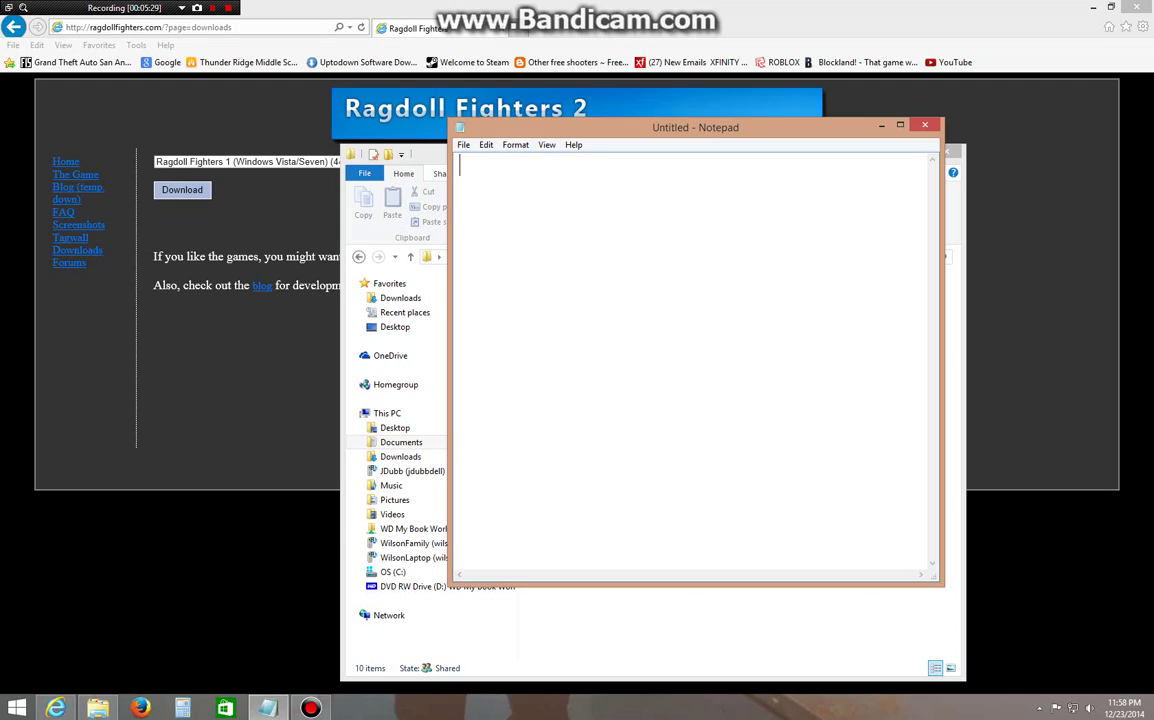
{"action": "type", "text": "And heres"}
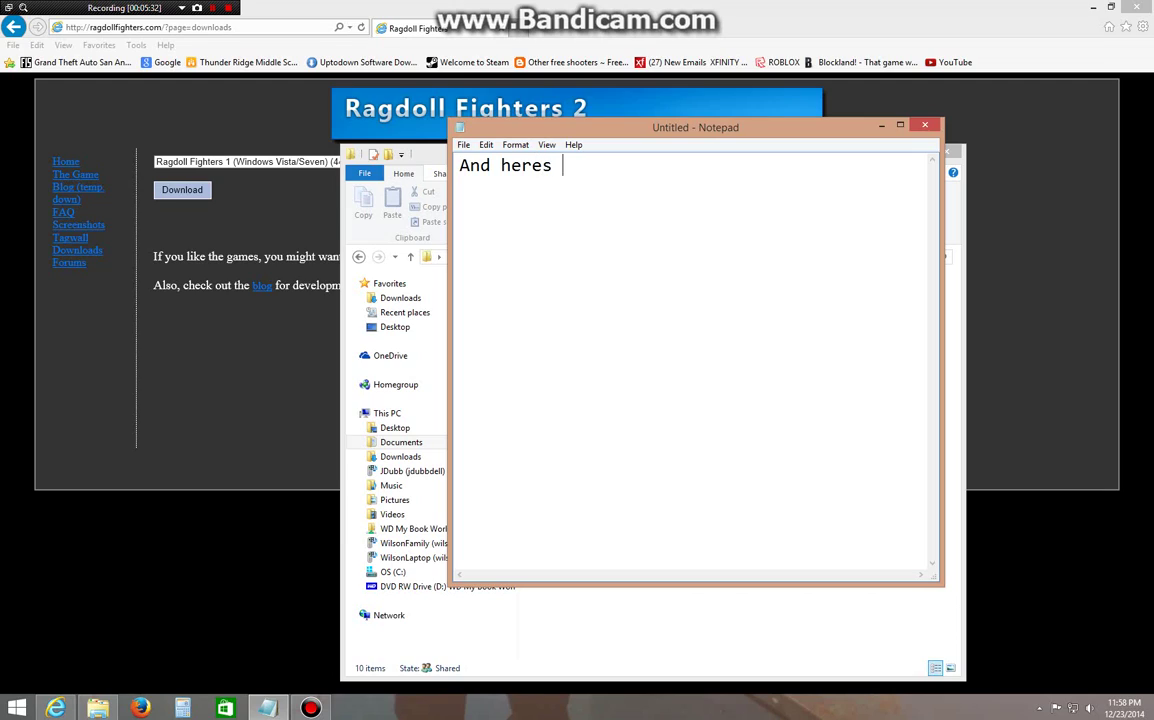
{"action": "type", "text": "that it"}
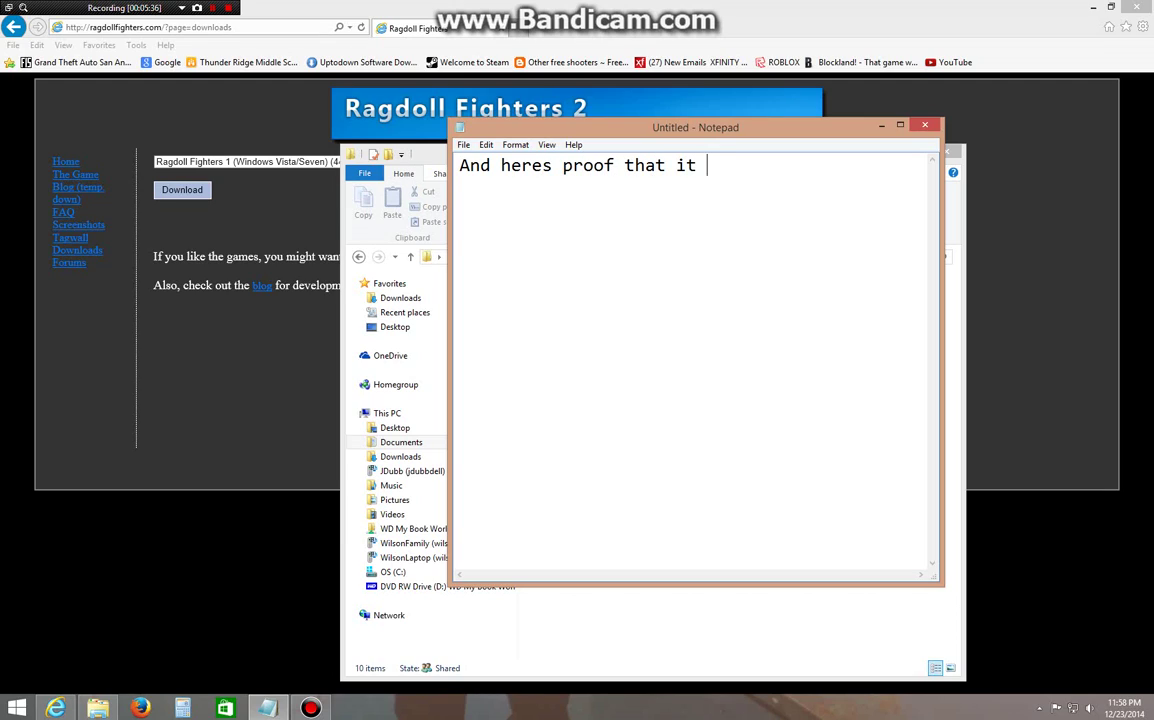
{"action": "type", "text": " works"}
Launch RagdollFightersVista from the Ragdoll fighters folder and start a multiplayer Crash Test match
{"action": "left_click", "coordinate": [881, 125]}
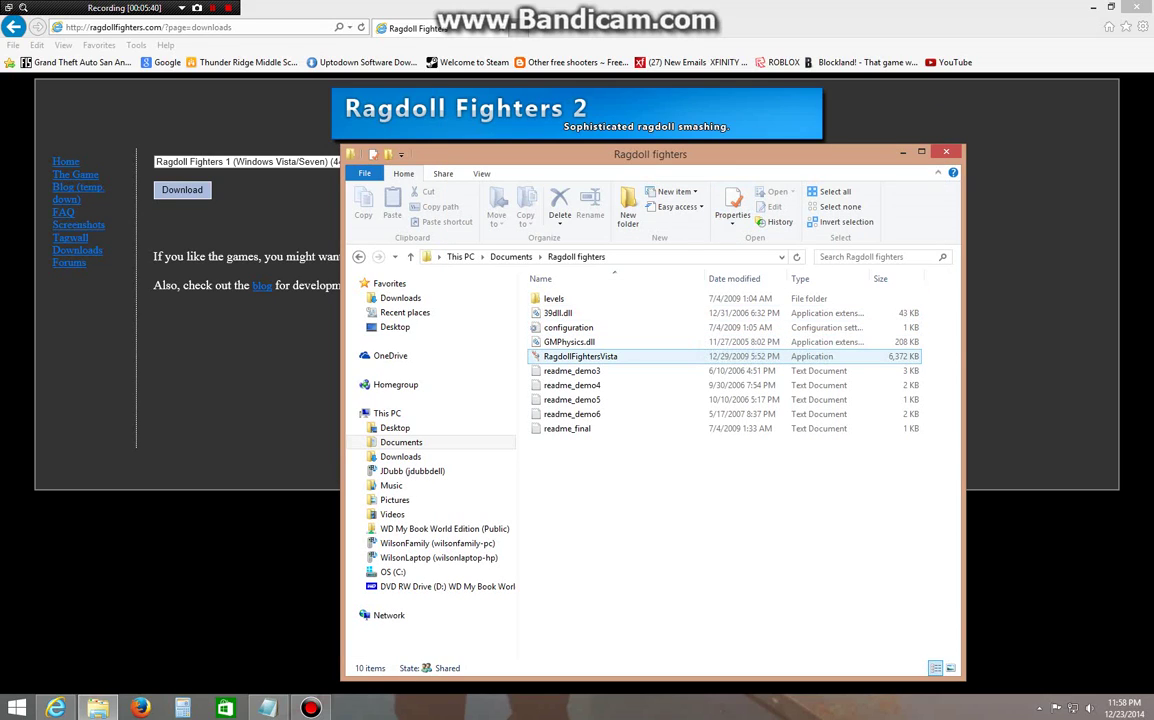
{"action": "double_click", "coordinate": [580, 356]}
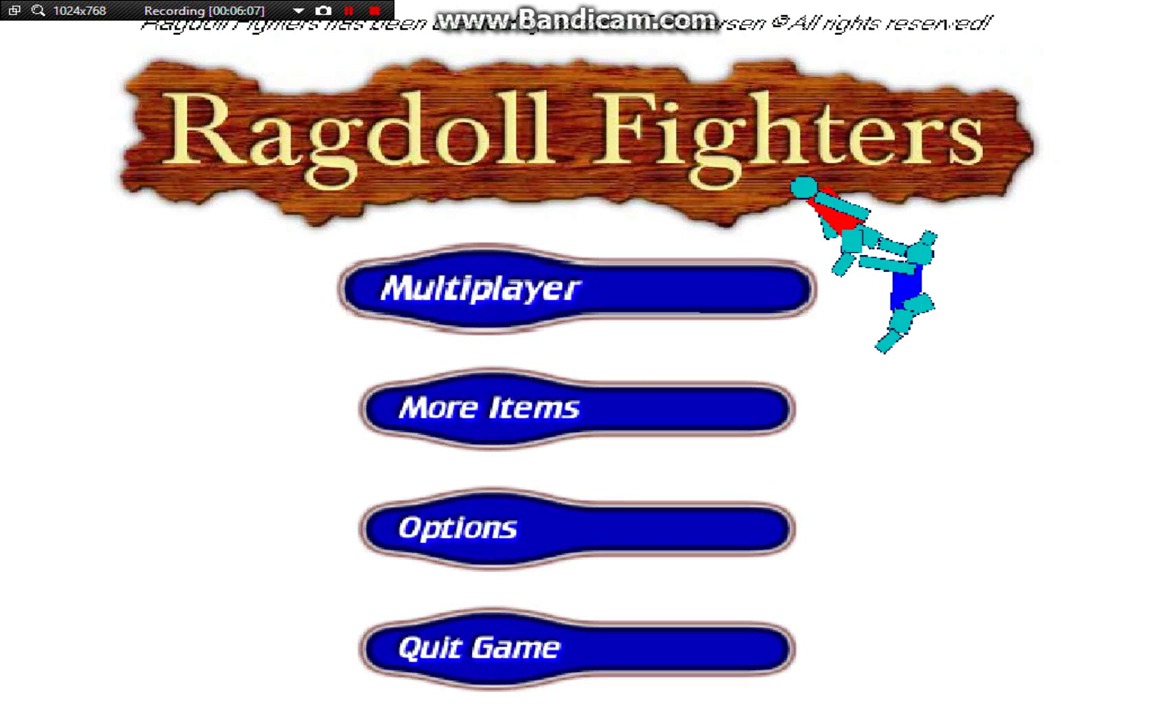
{"action": "key", "text": "Return"}
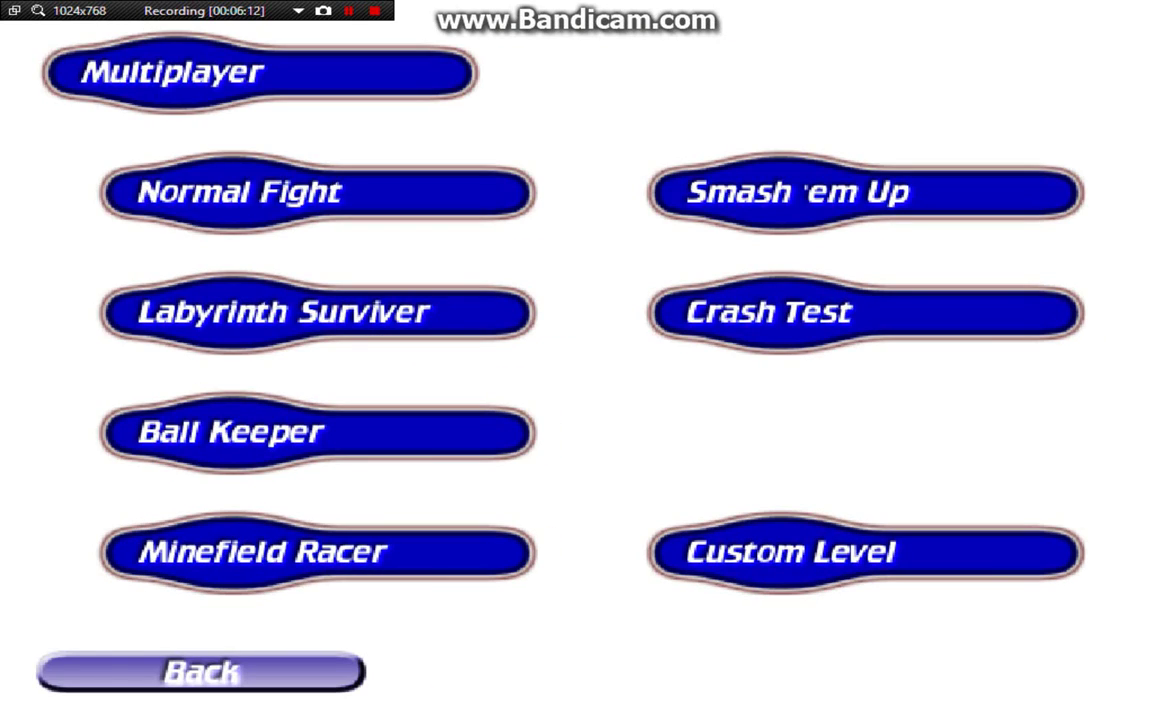
{"action": "left_click", "coordinate": [800, 312]}
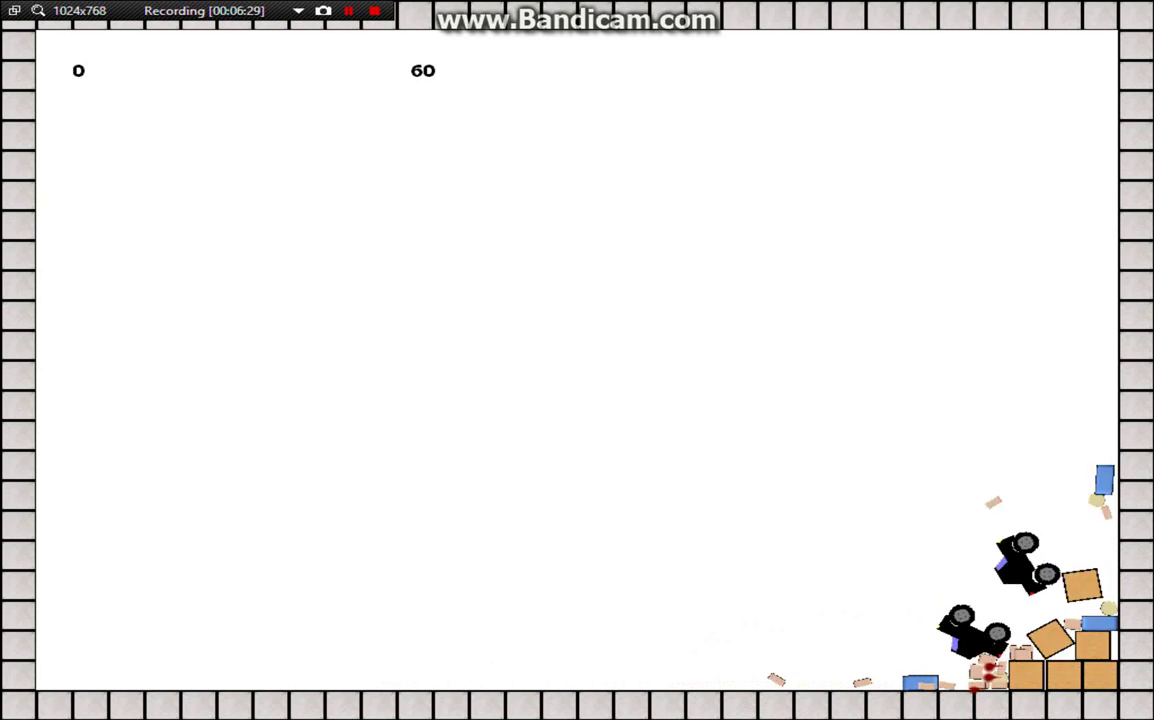
Leave the Crash Test match and quit Ragdoll Fighters, confirming the exit
{"action": "key", "text": "Escape"}
{"action": "left_click", "coordinate": [376, 458]}
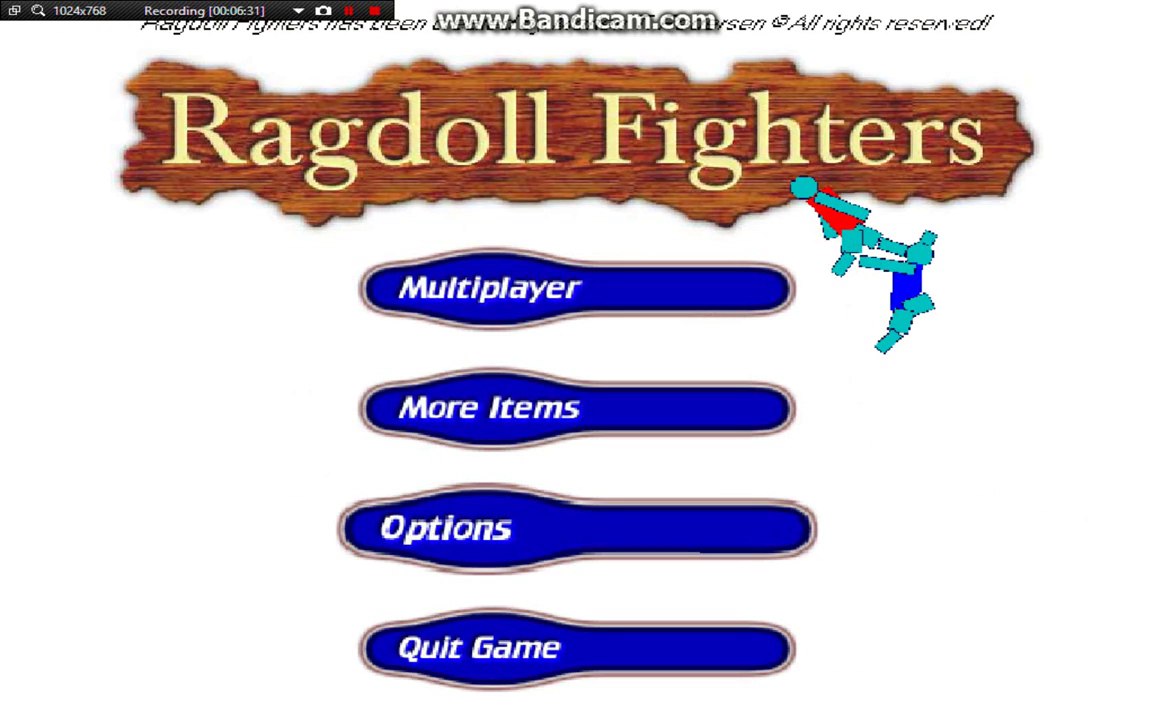
{"action": "key", "text": "Down"}
{"action": "key", "text": "Return"}
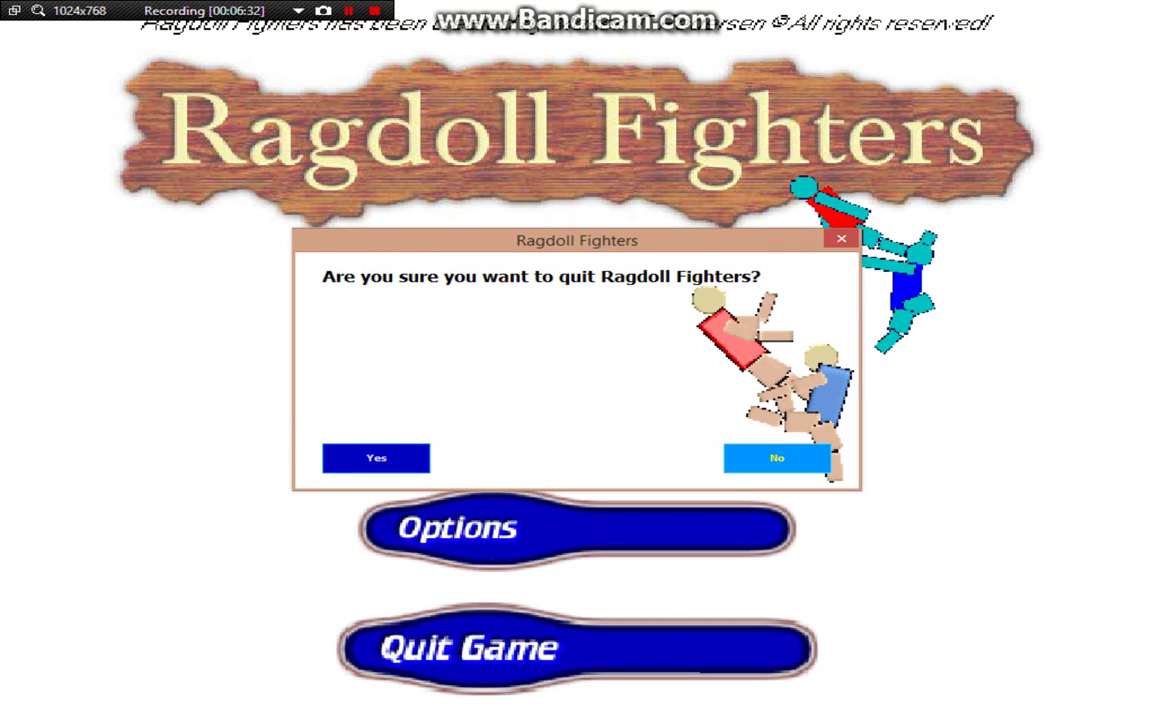
{"action": "key", "text": "Return"}
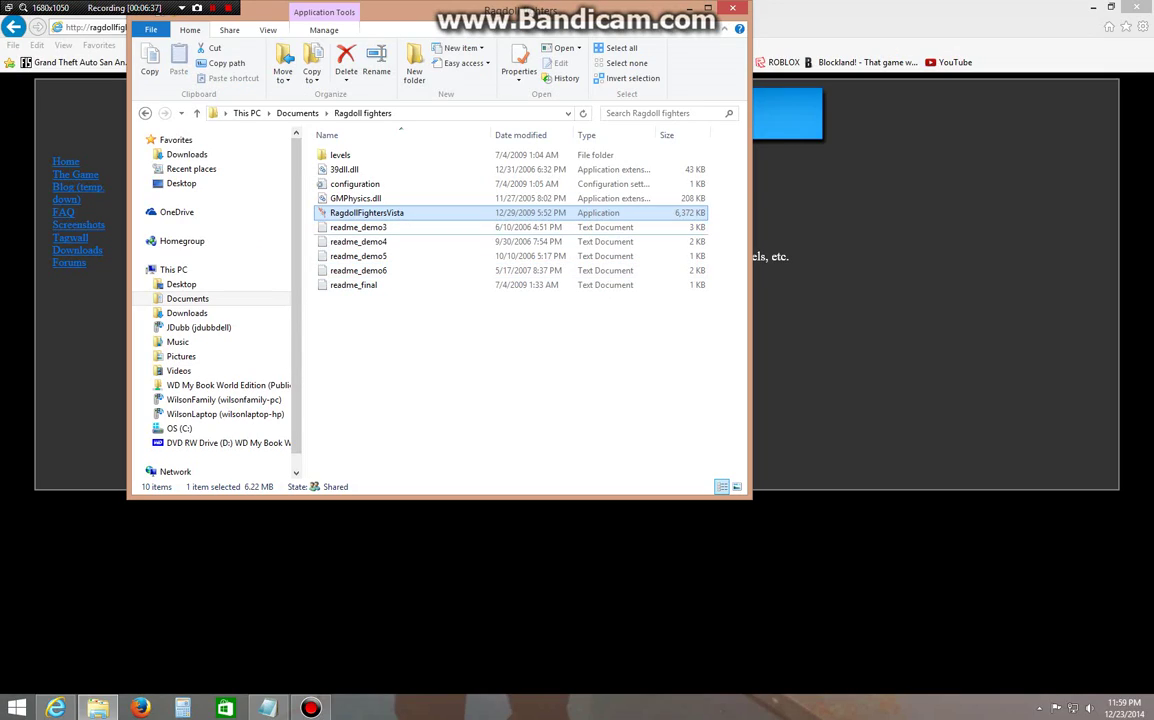
Return to Notepad and replace the note with "oh and if you want music on or something else on go to the config text"
{"action": "left_click", "coordinate": [268, 707]}
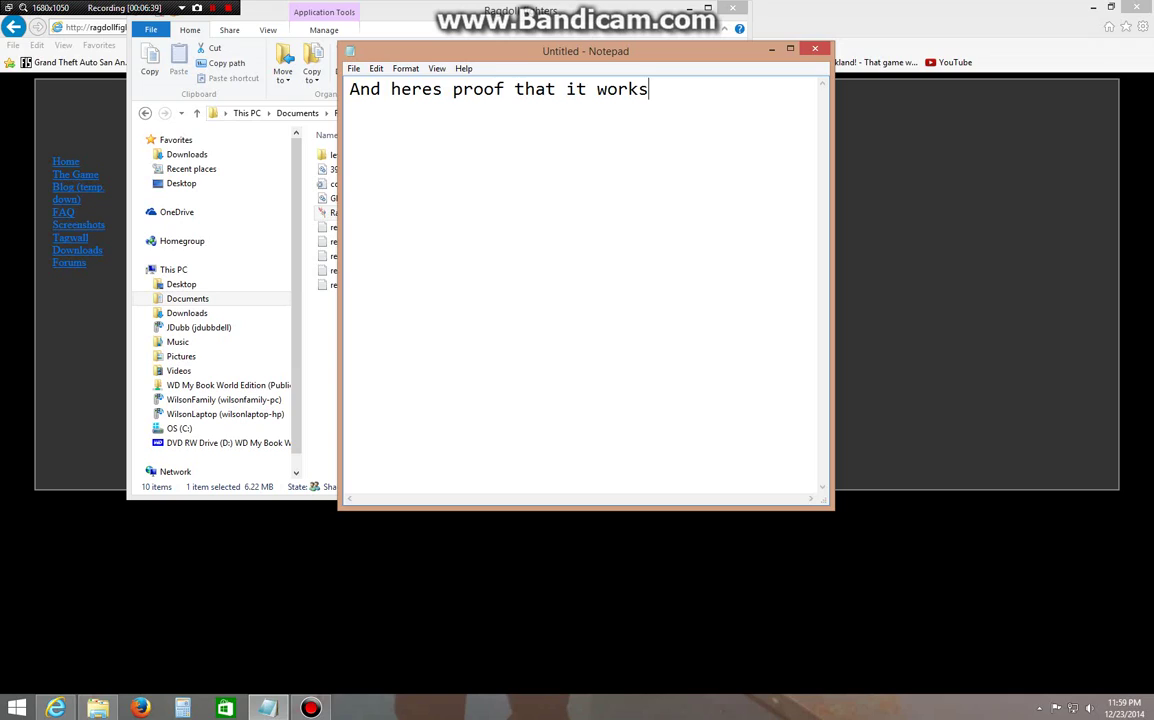
{"action": "key", "text": "ctrl+a"}
{"action": "type", "text": "o"}
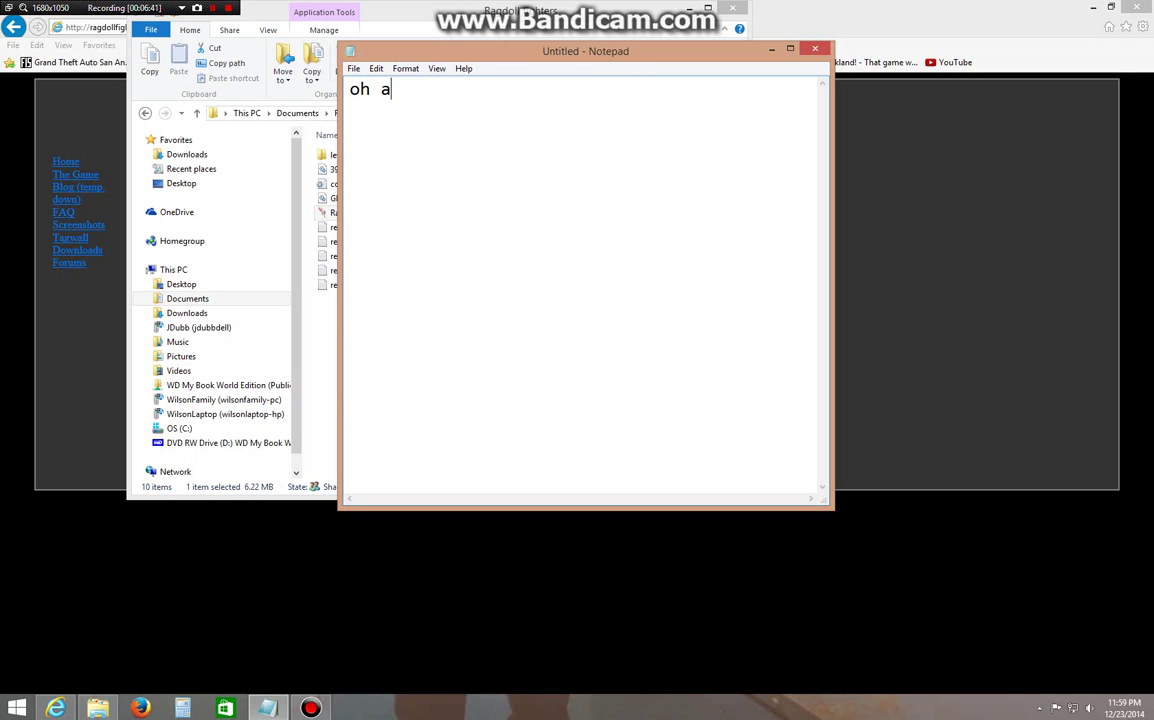
{"action": "type", "text": "h and if you want"}
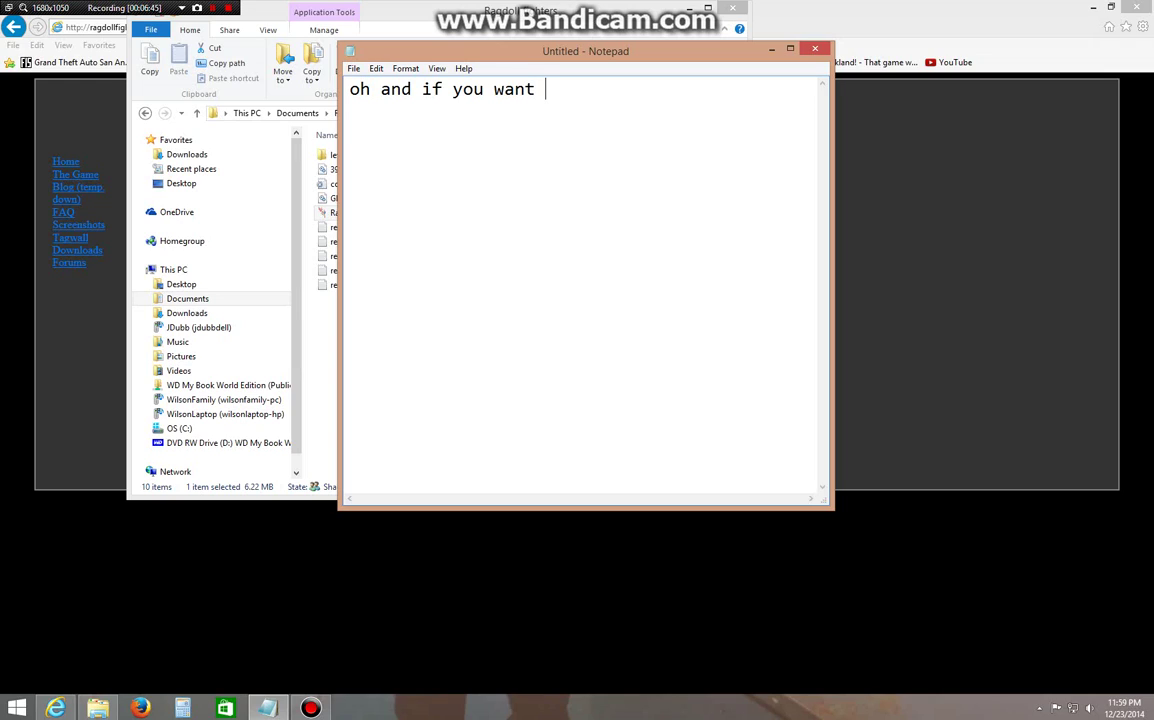
{"action": "type", "text": " mus"}
{"action": "type", "text": "ic on or somet"}
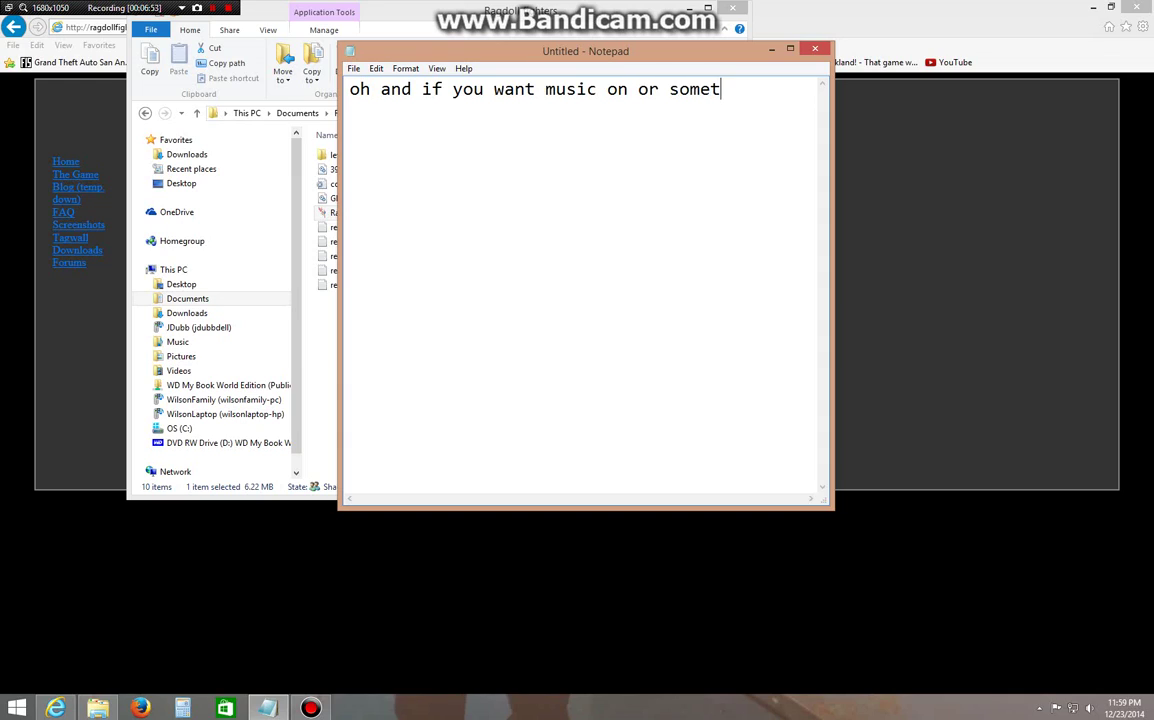
{"action": "type", "text": "hing else o"}
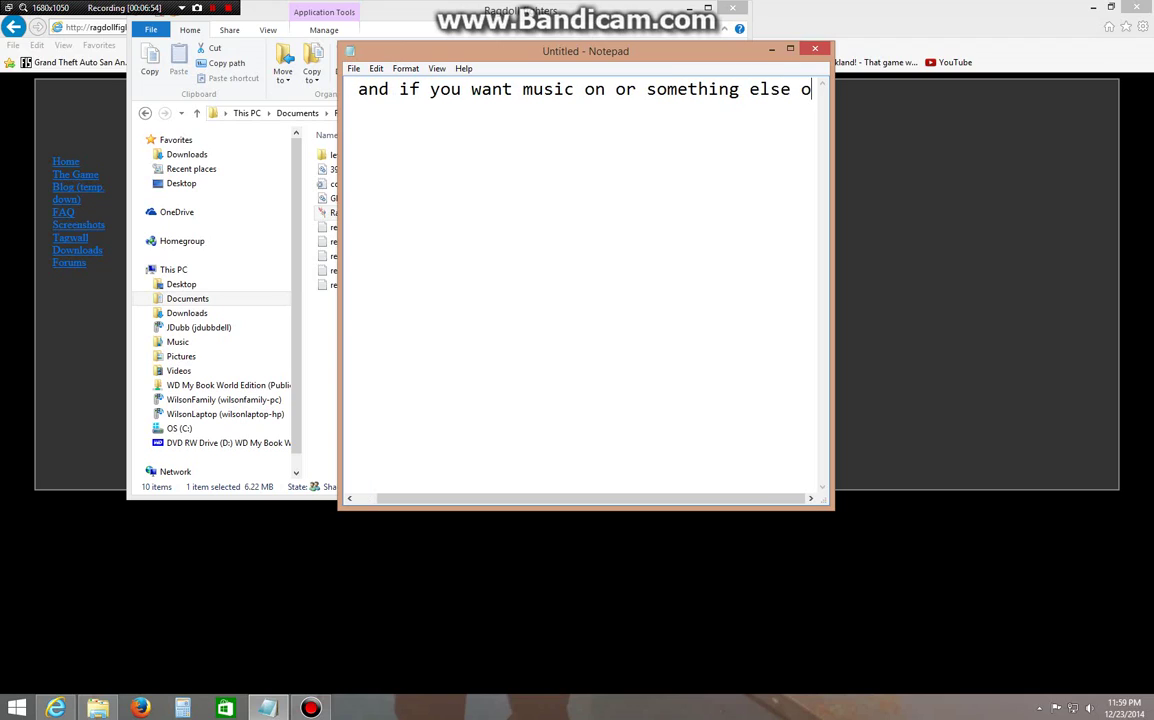
{"action": "type", "text": "n go "}
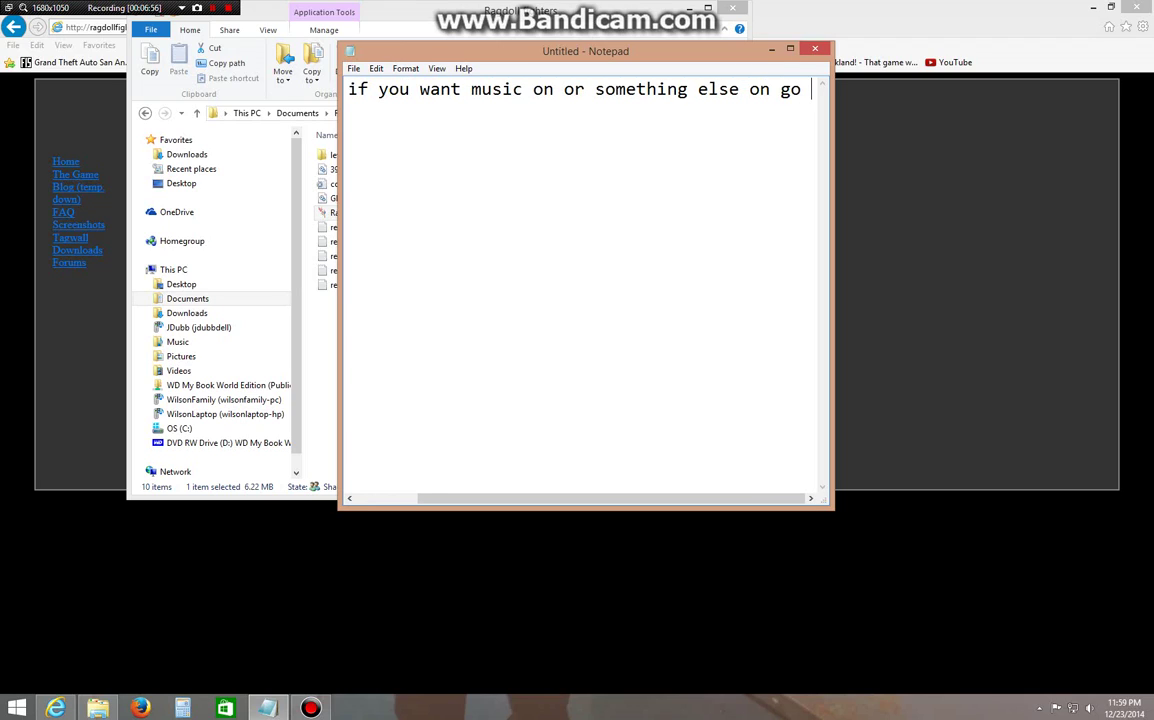
{"action": "type", "text": "to the "}
{"action": "type", "text": "co"}
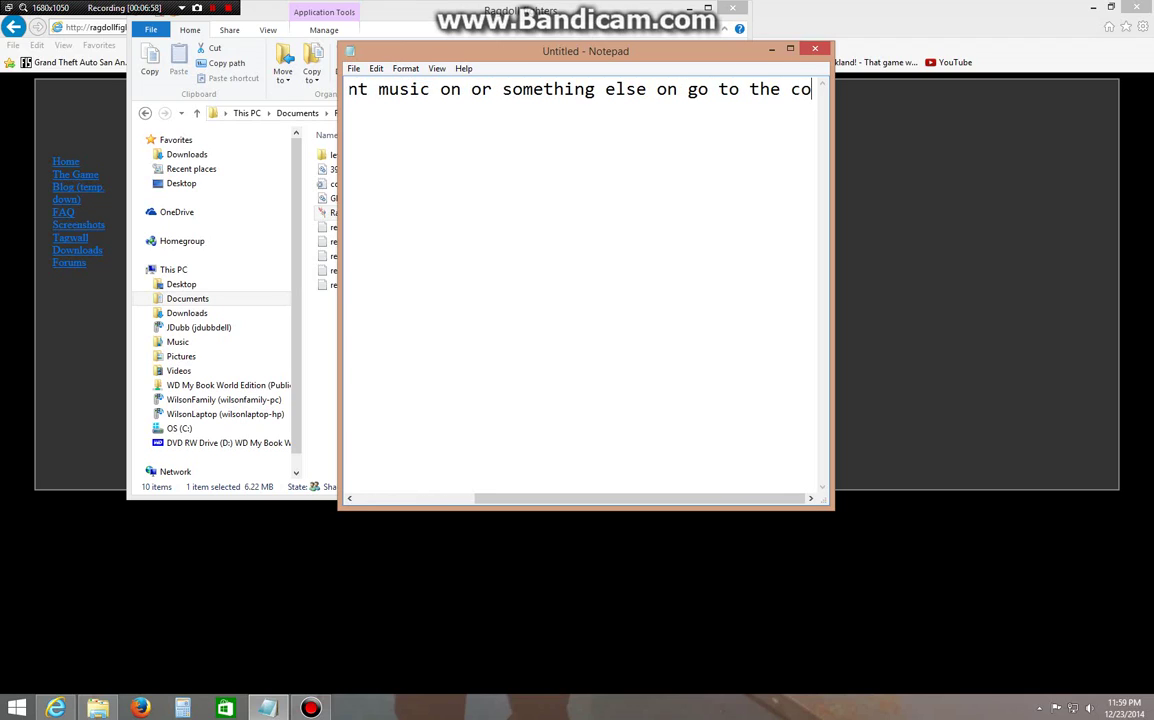
{"action": "type", "text": "nfig fo"}
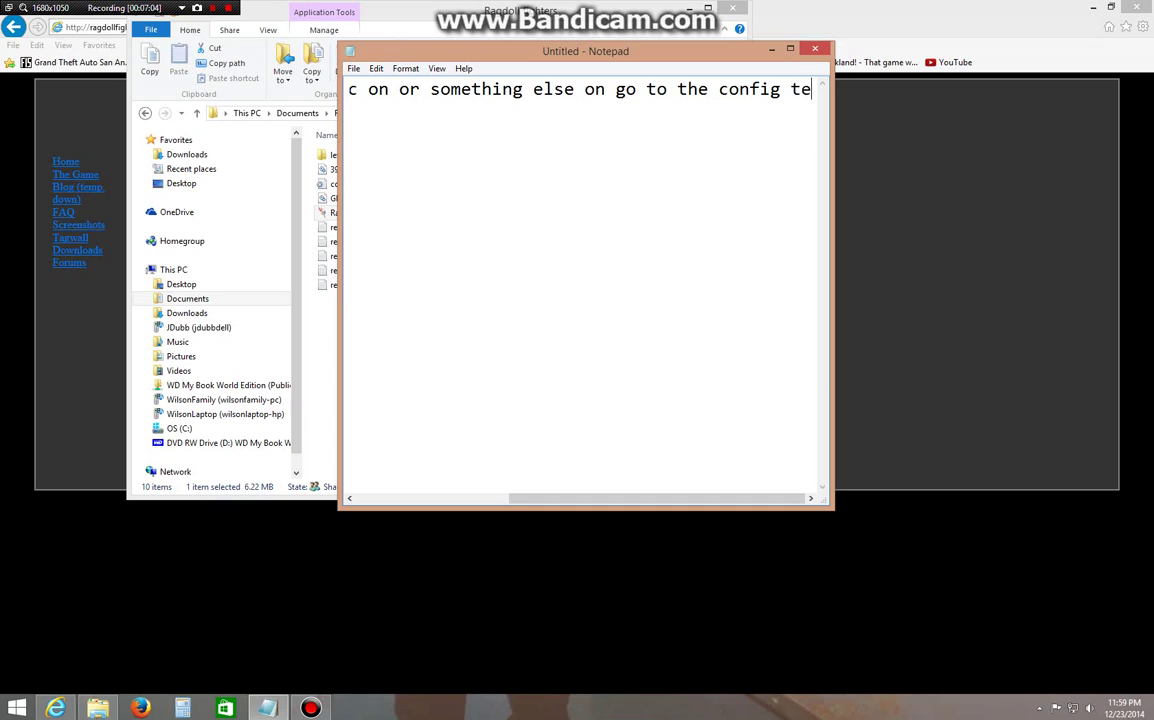
{"action": "type", "text": "xt"}
Open the configuration file from the Ragdoll fighters folder, and bring the untitled Notepad note back to the front
{"action": "left_click", "coordinate": [771, 49]}
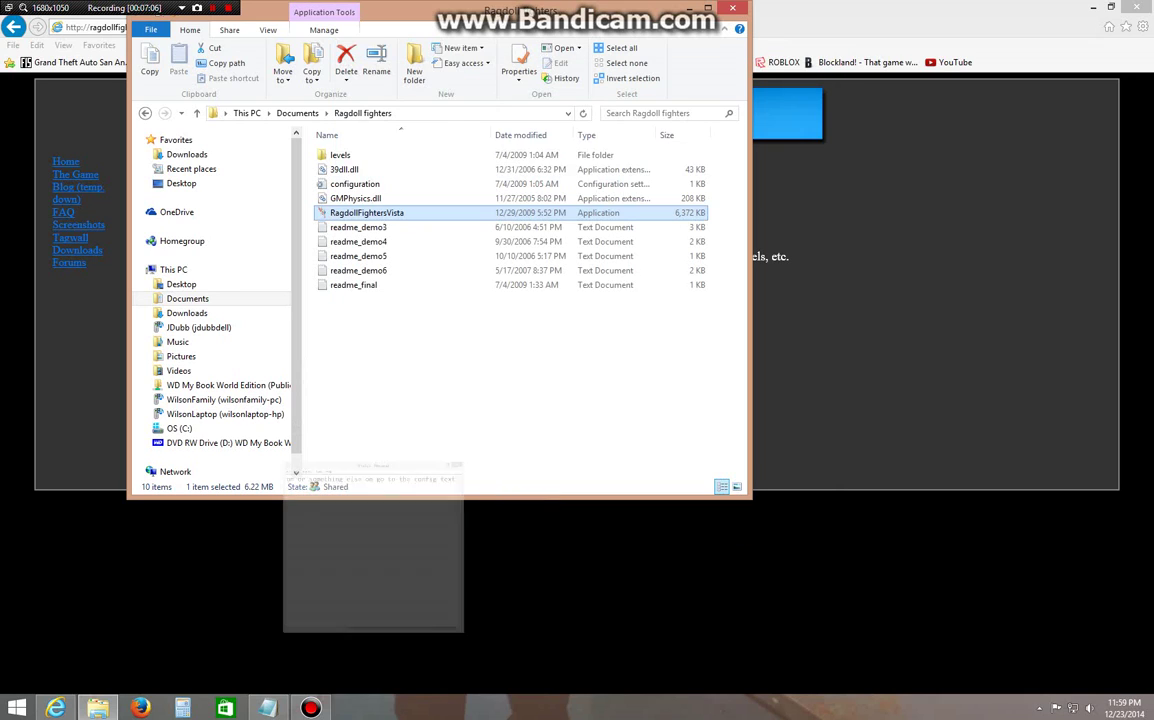
{"action": "double_click", "coordinate": [355, 184]}
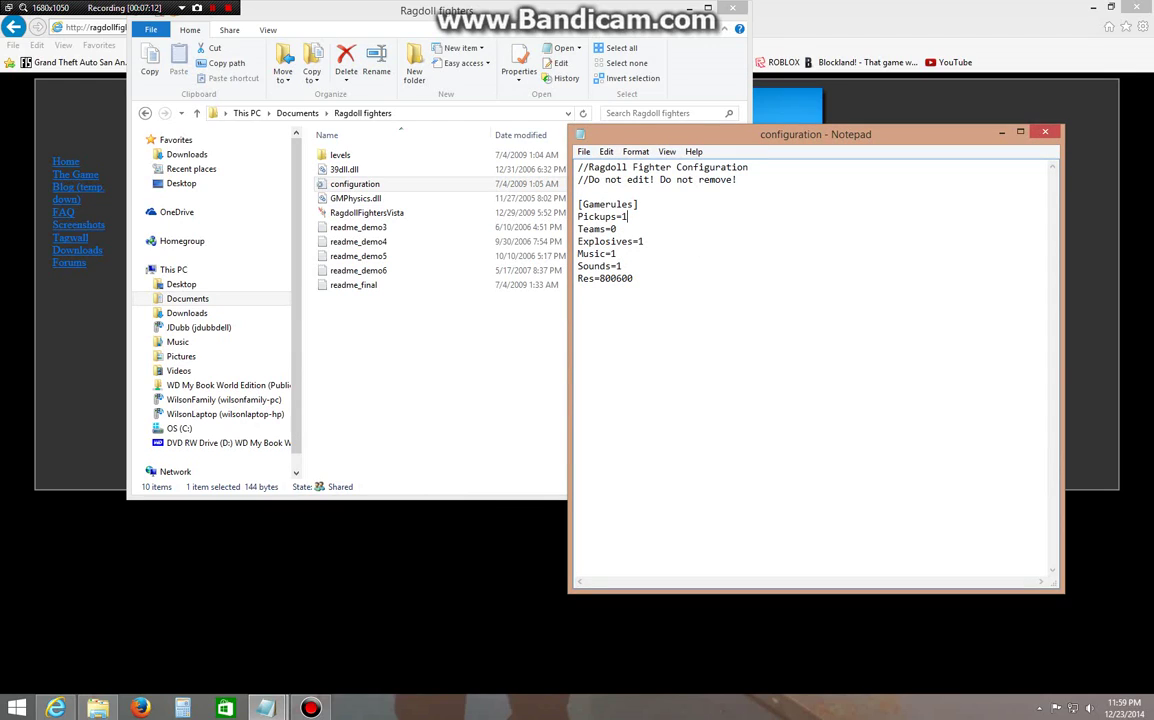
{"action": "left_click", "coordinate": [266, 707]}
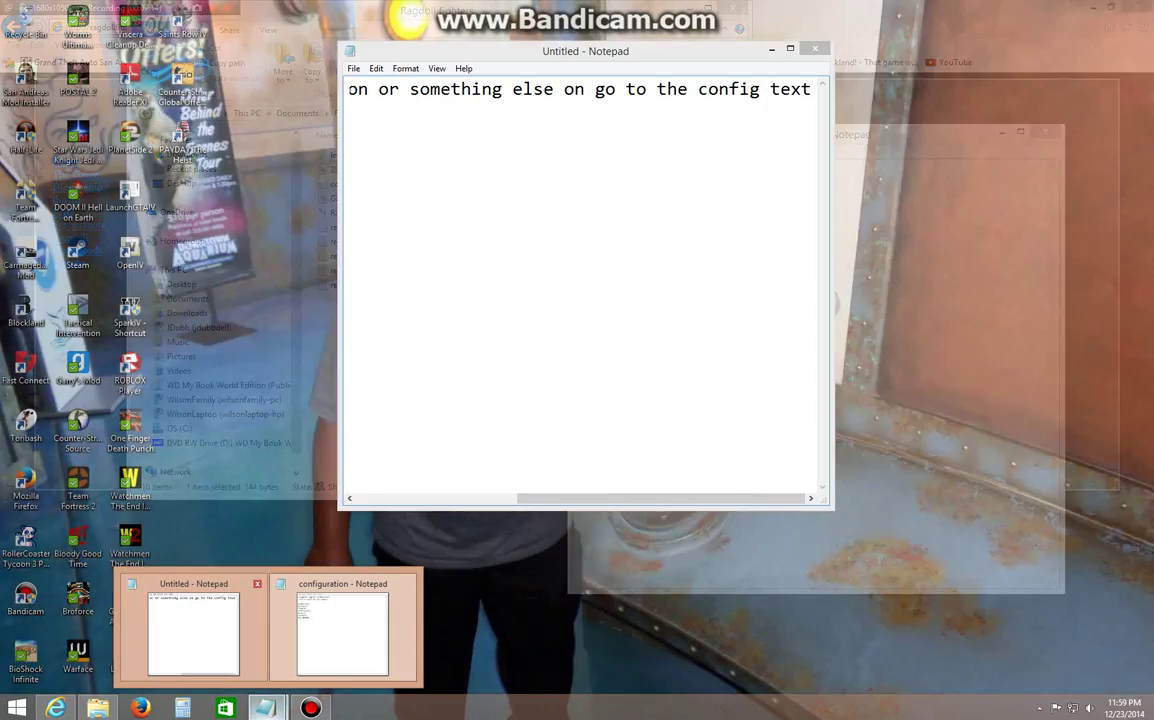
{"action": "mouse_move", "coordinate": [342, 632]}
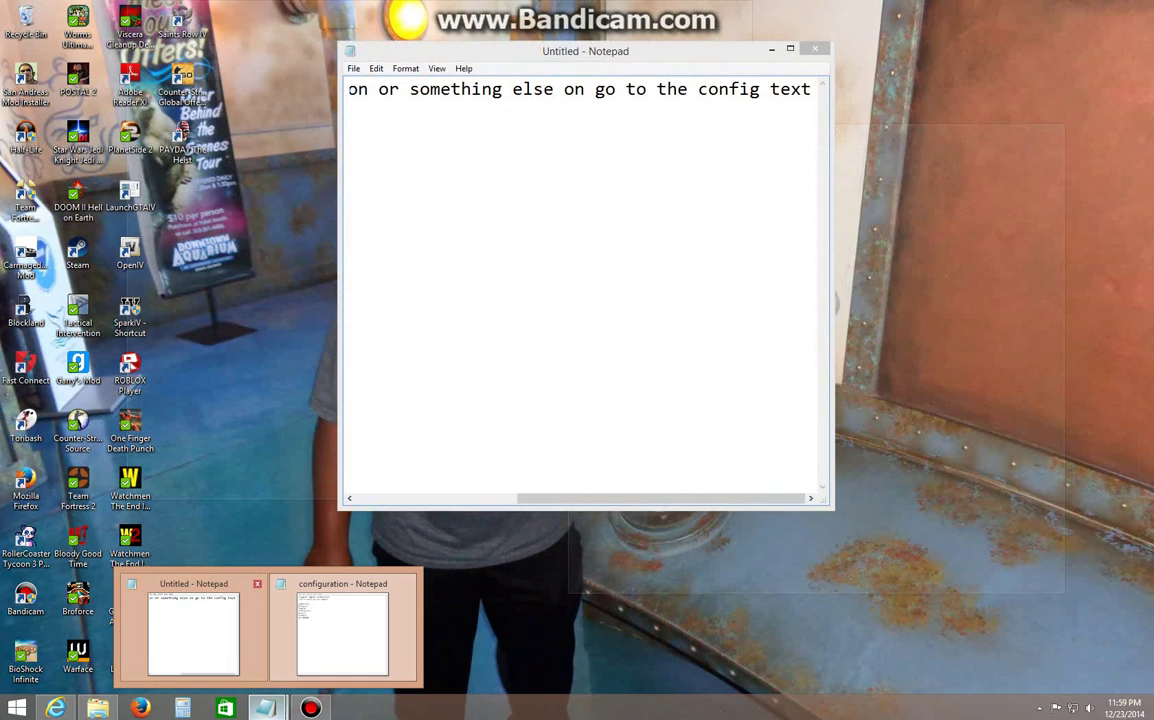
{"action": "left_click", "coordinate": [193, 630]}
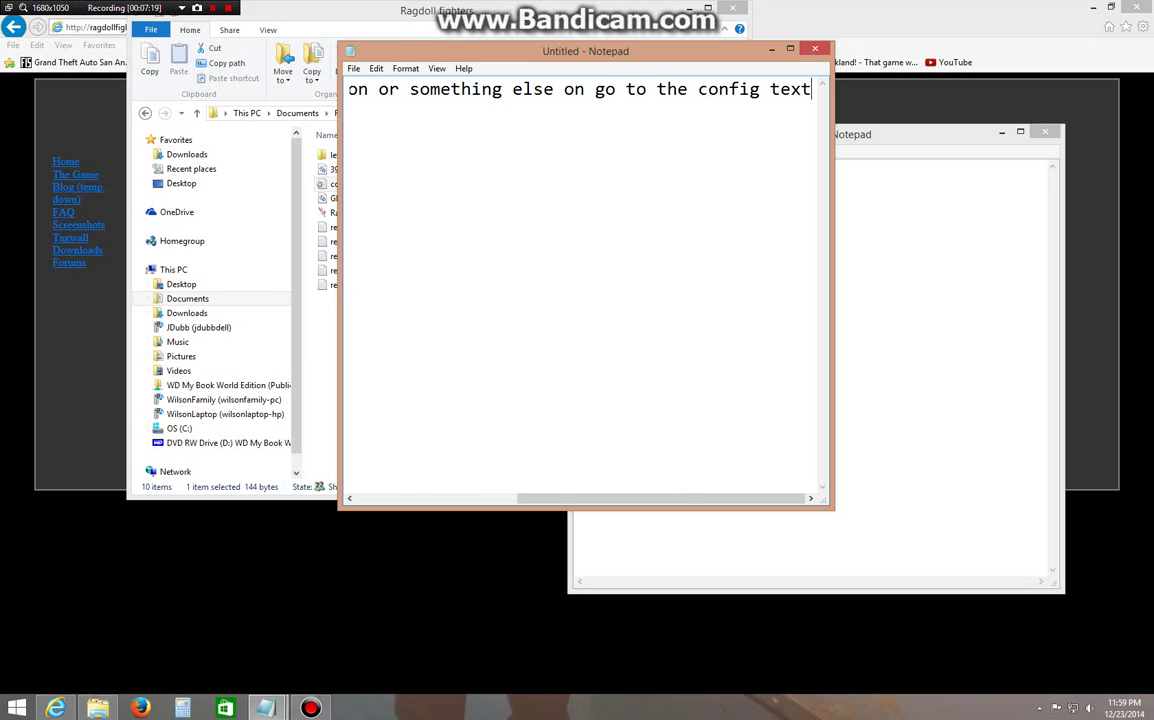
Replace the text of the untitled note with "change it to 1 then there you go"
{"action": "left_click_drag", "start_coordinate": [811, 89], "coordinate": [349, 89]}
{"action": "type", "text": "cha"}
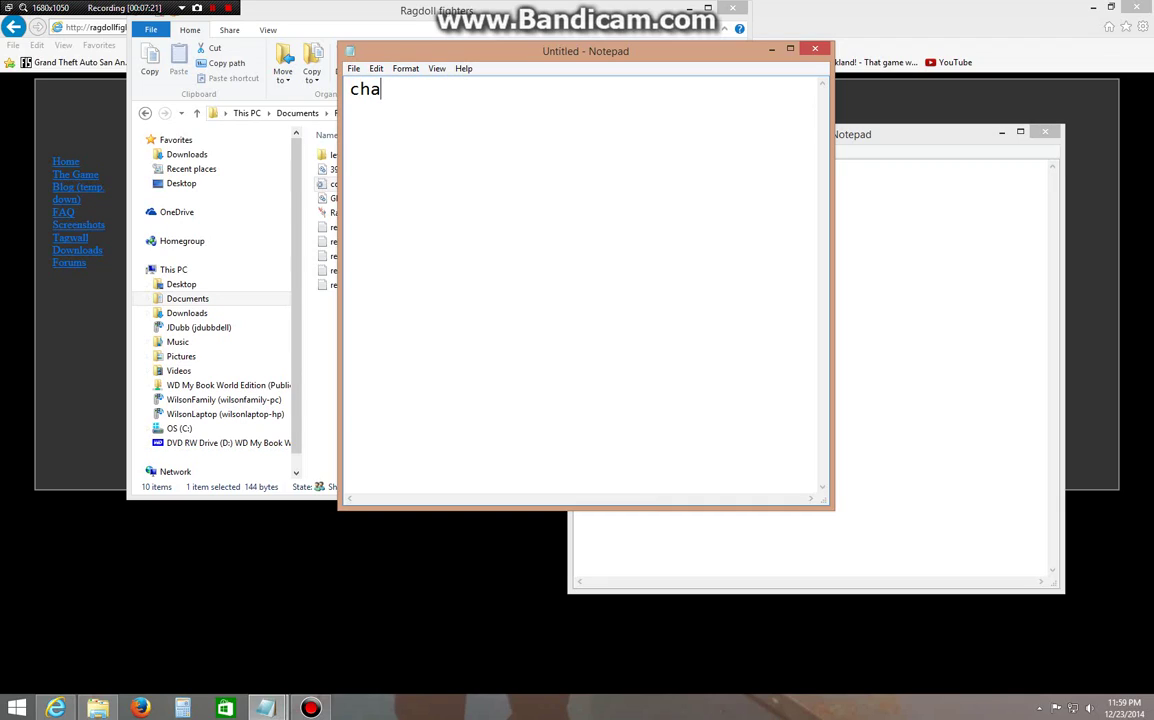
{"action": "type", "text": "nge it to"}
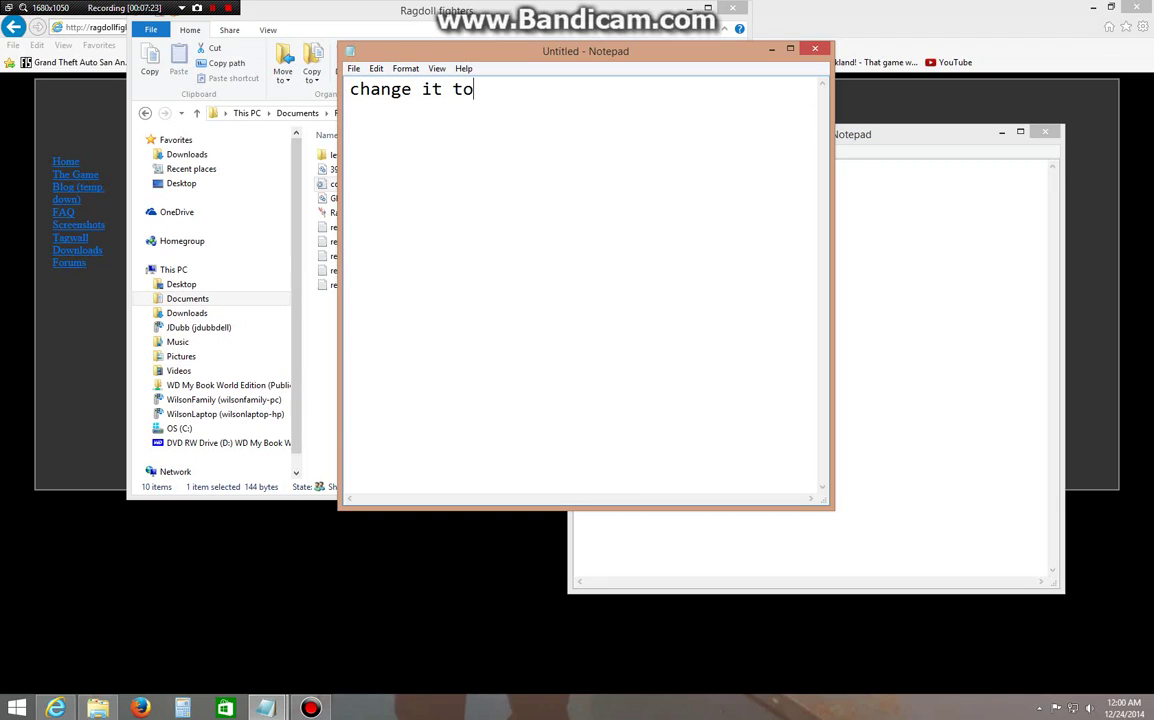
{"action": "type", "text": " 21"}
{"action": "type", "text": " then there"}
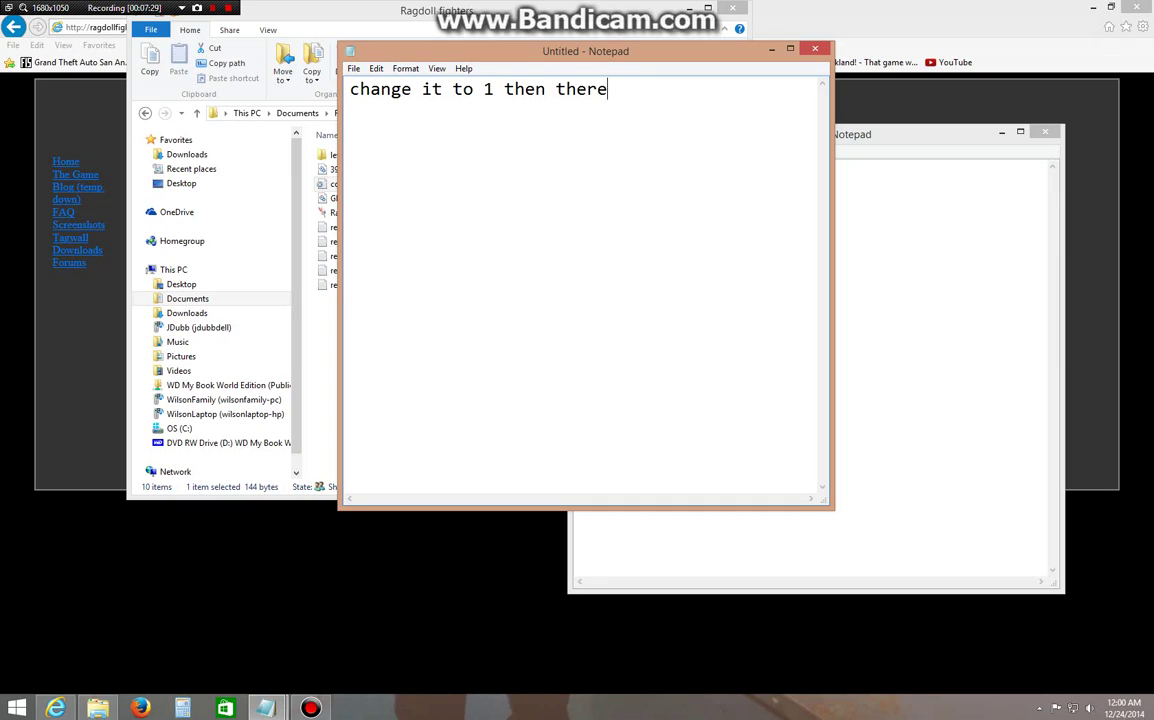
{"action": "type", "text": " you go"}
Clear the untitled note and write "again heres proof" in it
{"action": "key", "text": "BackSpace"}
{"action": "key", "text": "BackSpace"}
{"action": "key", "text": "BackSpace"}
{"action": "key", "text": "BackSpace"}
{"action": "key", "text": "BackSpace"}
{"action": "key", "text": "BackSpace"}
{"action": "key", "text": "BackSpace"}
{"action": "key", "text": "BackSpace"}
{"action": "key", "text": "BackSpace"}
{"action": "key", "text": "BackSpace"}
{"action": "key", "text": "BackSpace"}
{"action": "key", "text": "BackSpace"}
{"action": "key", "text": "BackSpace"}
{"action": "key", "text": "BackSpace"}
{"action": "key", "text": "BackSpace"}
{"action": "key", "text": "BackSpace"}
{"action": "key", "text": "BackSpace"}
{"action": "key", "text": "BackSpace"}
{"action": "key", "text": "BackSpace"}
{"action": "key", "text": "BackSpace"}
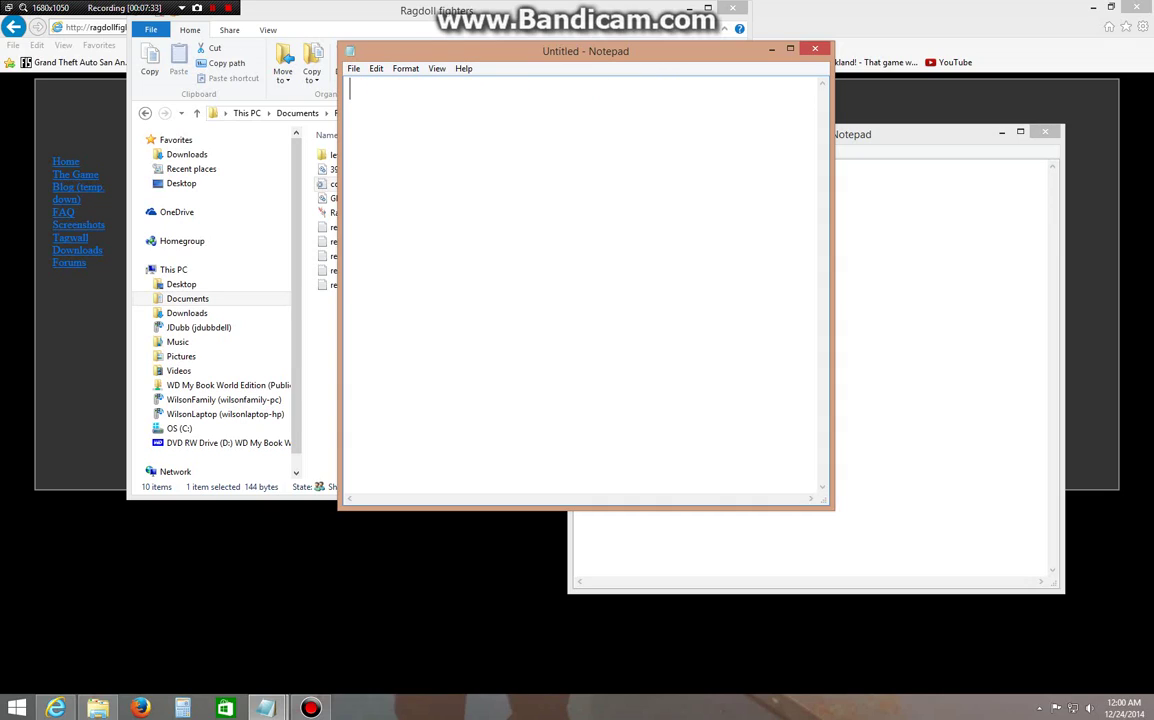
{"action": "type", "text": "gain here"}
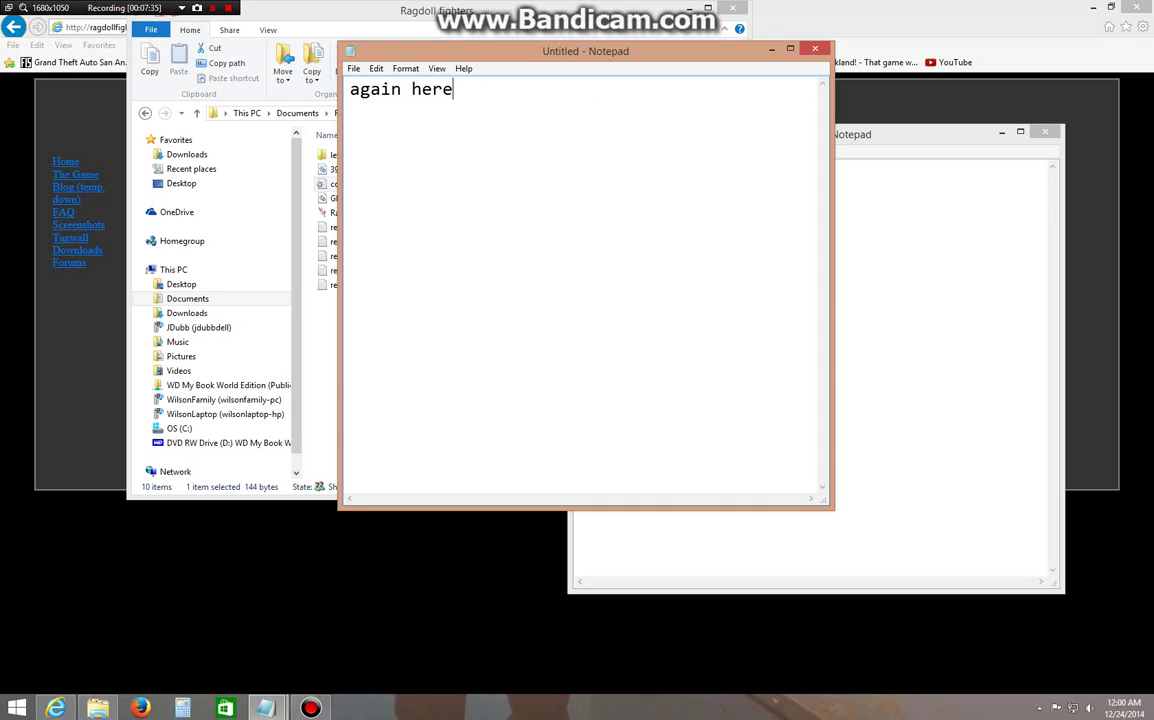
{"action": "type", "text": "s proof"}
Launch RagdollFightersVista again from the Ragdoll fighters folder and toggle the Music setting in the game's options
{"action": "left_click", "coordinate": [771, 49]}
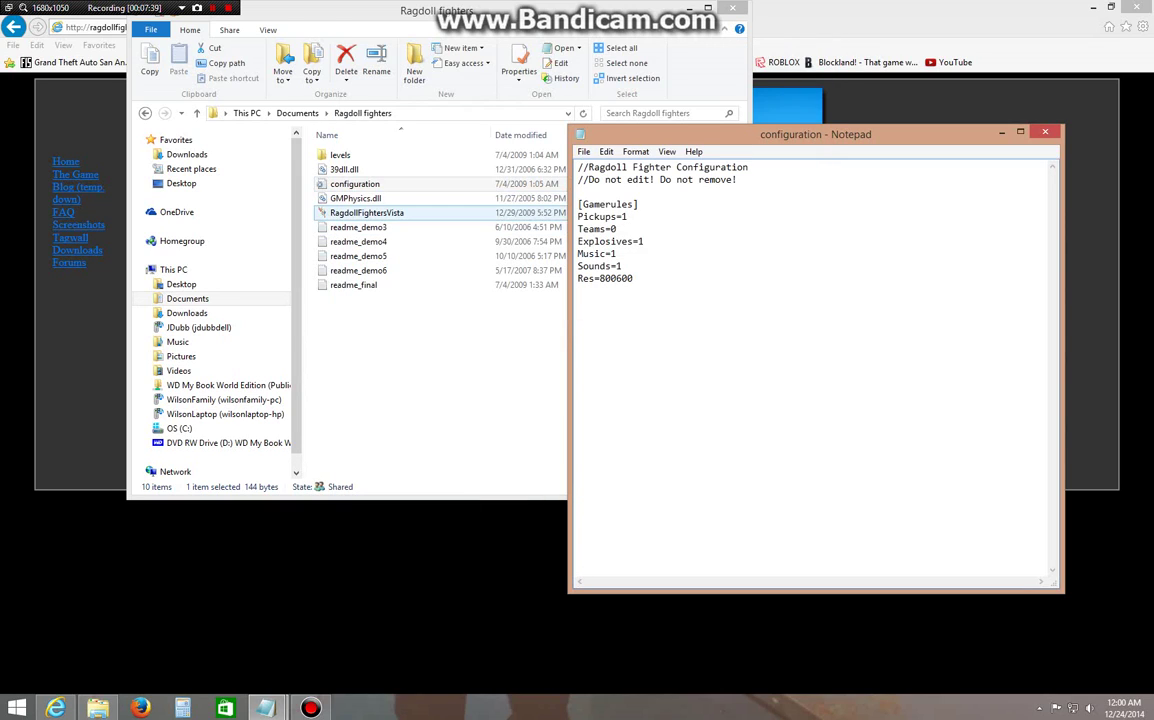
{"action": "left_click", "coordinate": [367, 212]}
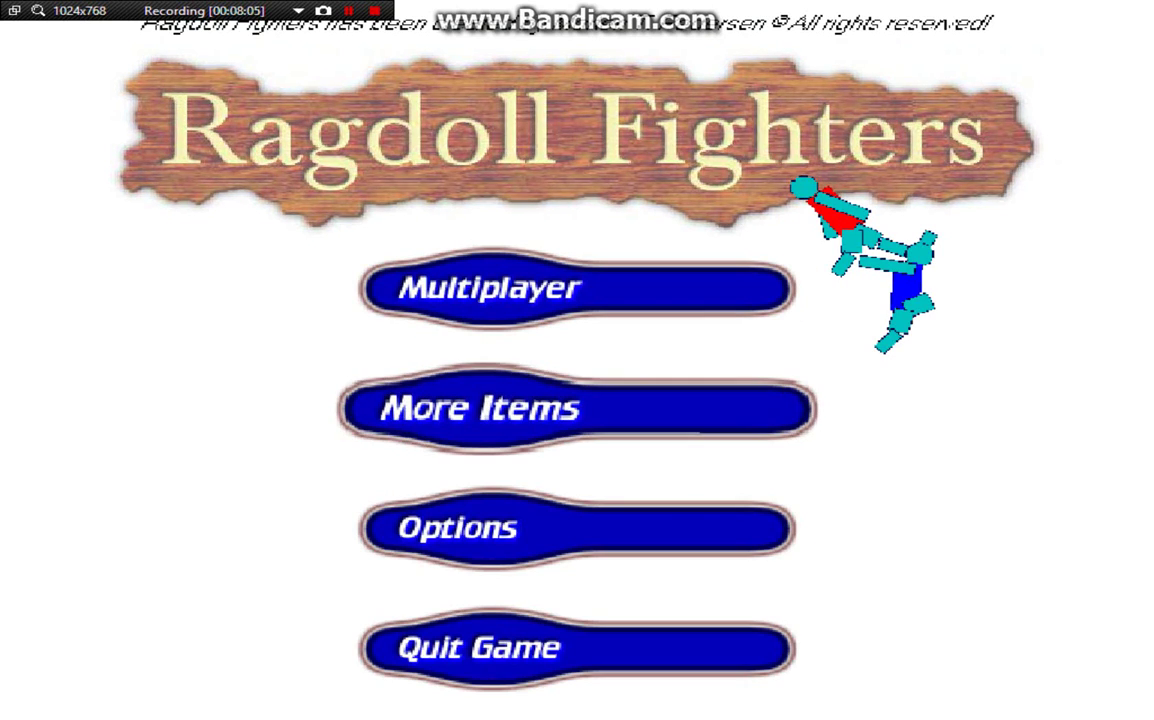
{"action": "left_click", "coordinate": [457, 528]}
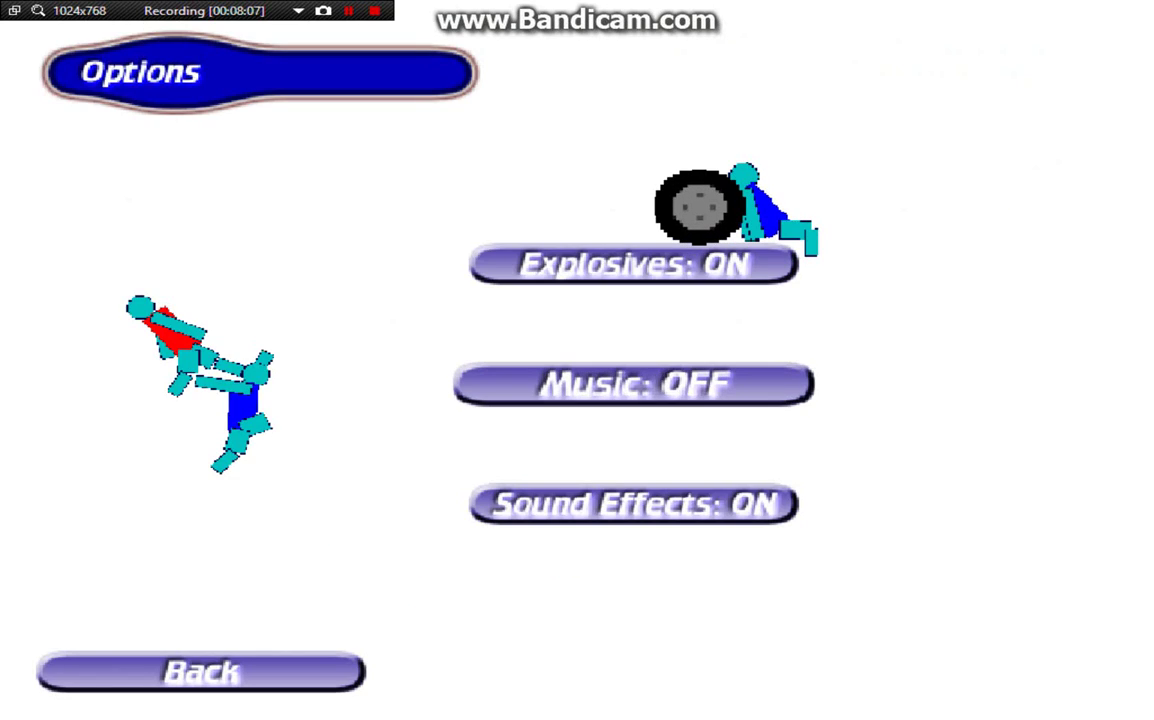
{"action": "left_click", "coordinate": [633, 384]}
Leave the game options and choose to quit Ragdoll Fighters from the main menu
{"action": "left_click", "coordinate": [201, 672]}
{"action": "left_click", "coordinate": [474, 648]}
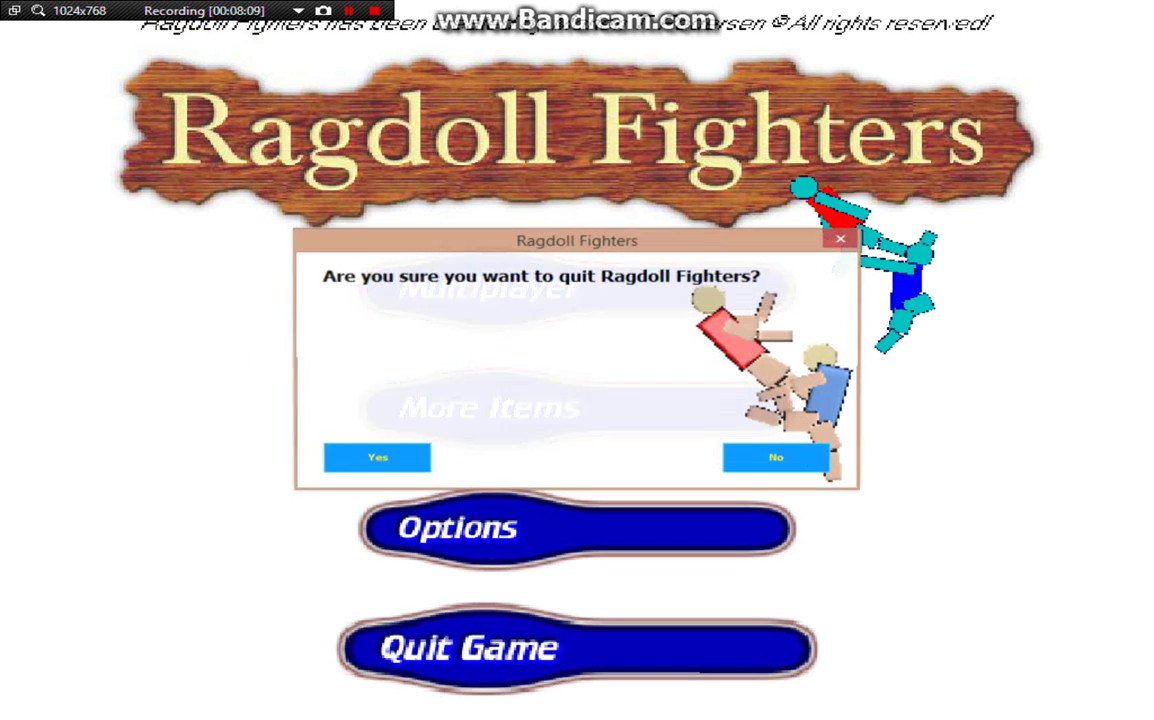